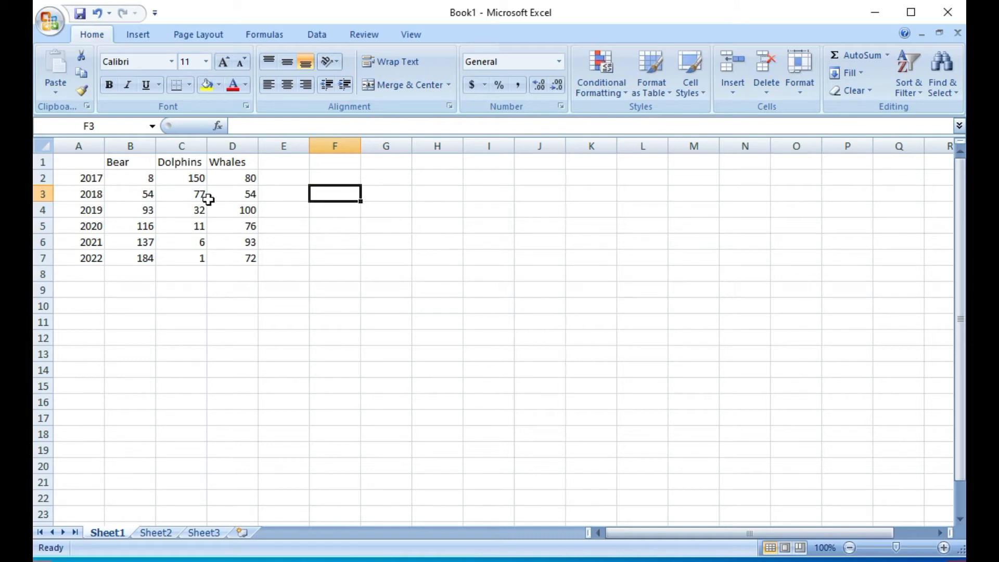
- Insert a basic 2-D pie chart from cells A1:D2 and inspect its slices
click(78, 167)
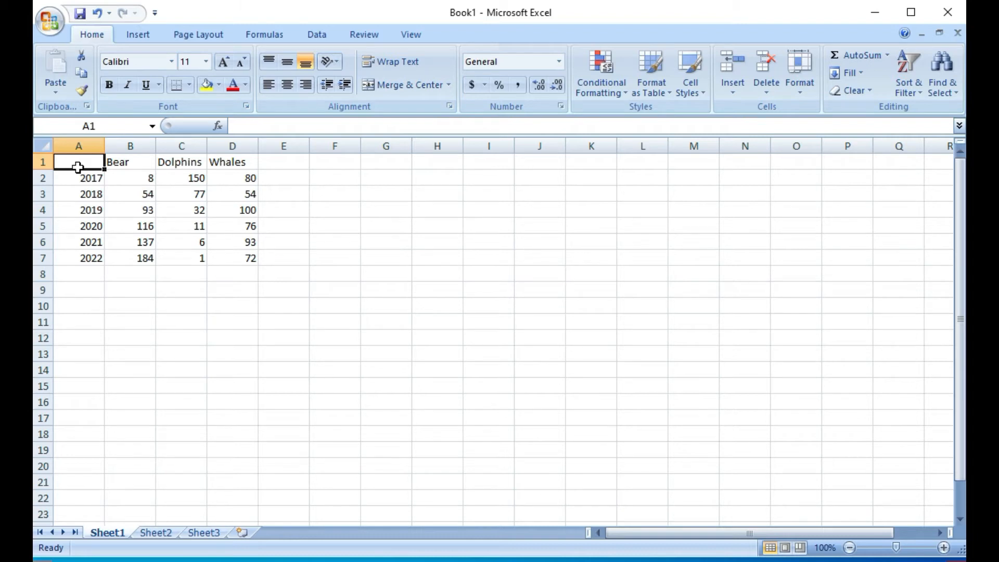
key(shift+Right)
key(shift+Right)
key(shift+Right)
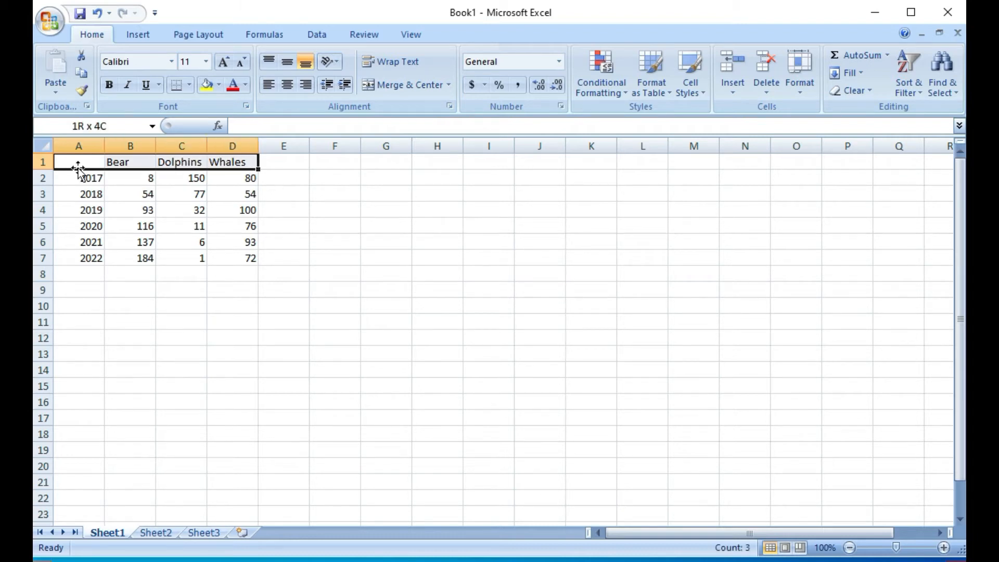
key(shift+Down)
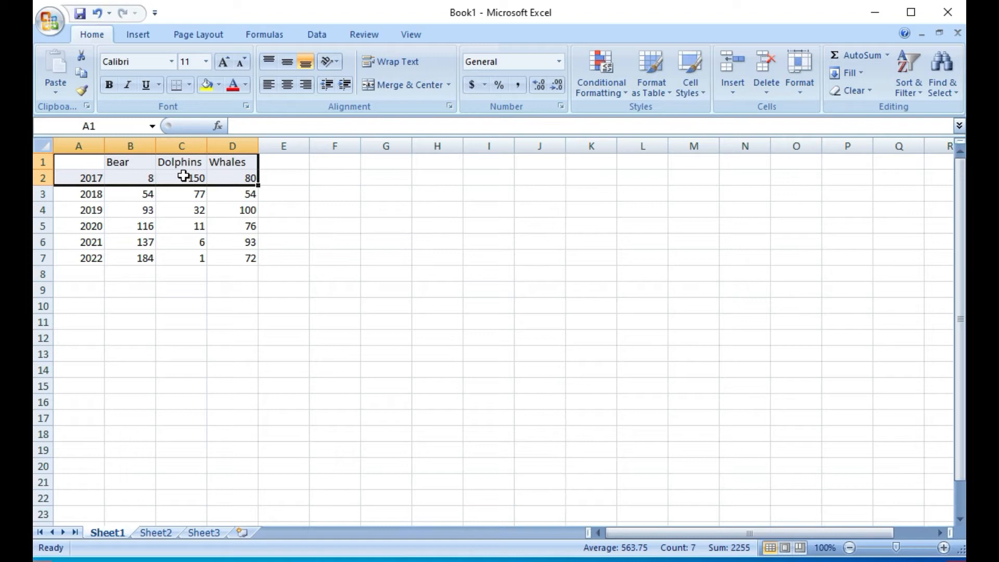
click(143, 35)
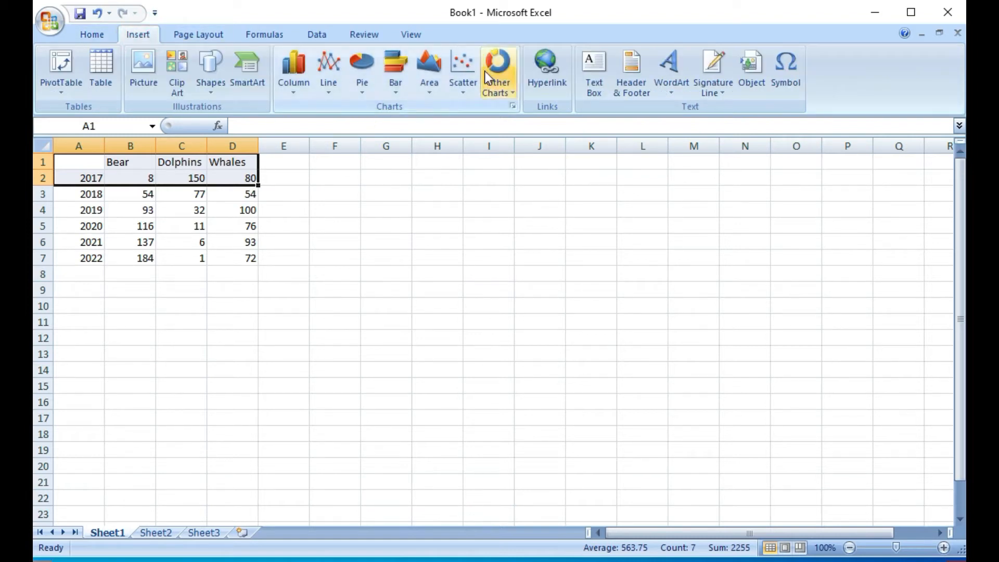
click(364, 68)
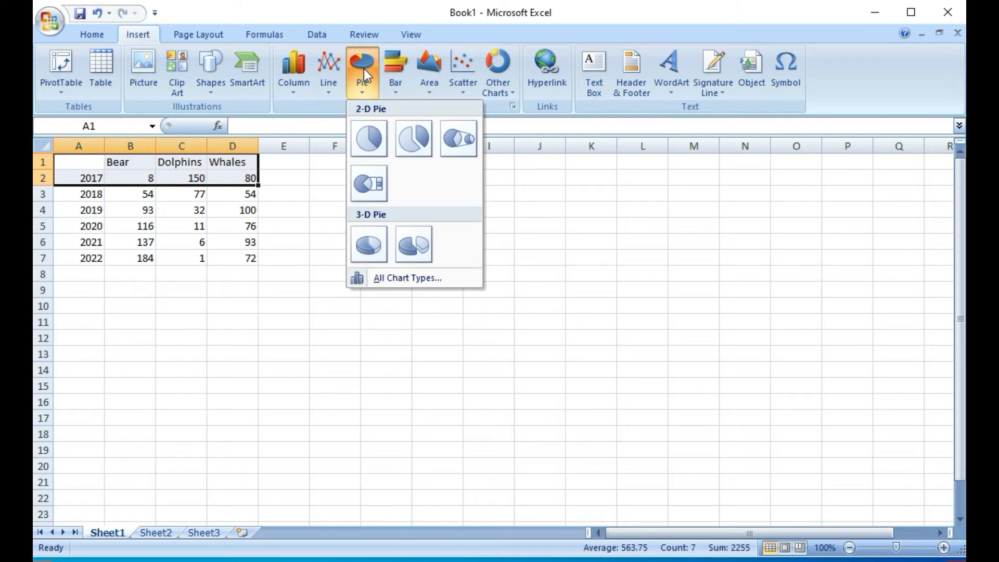
click(366, 139)
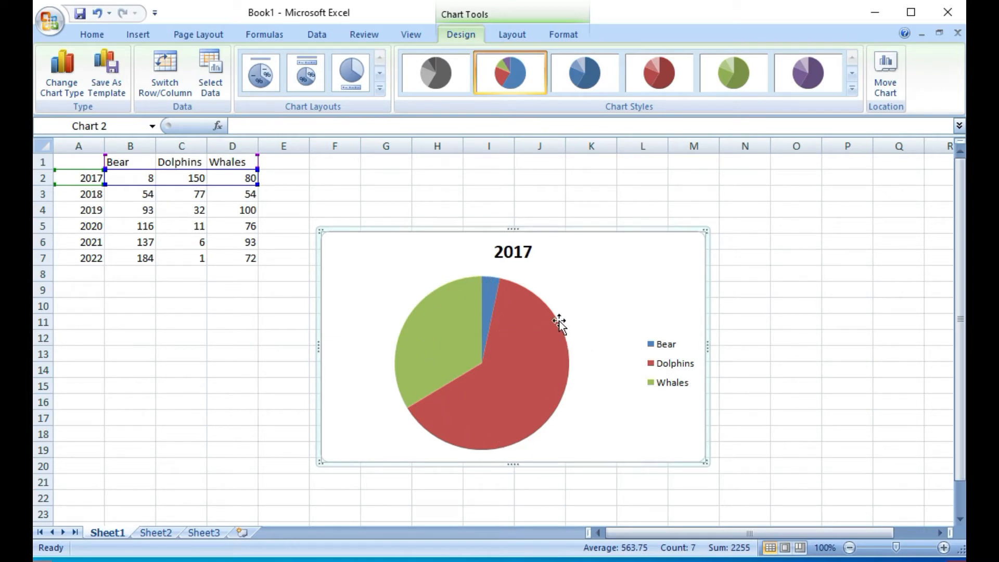
mouse_move(499, 284)
mouse_move(482, 342)
mouse_move(466, 358)
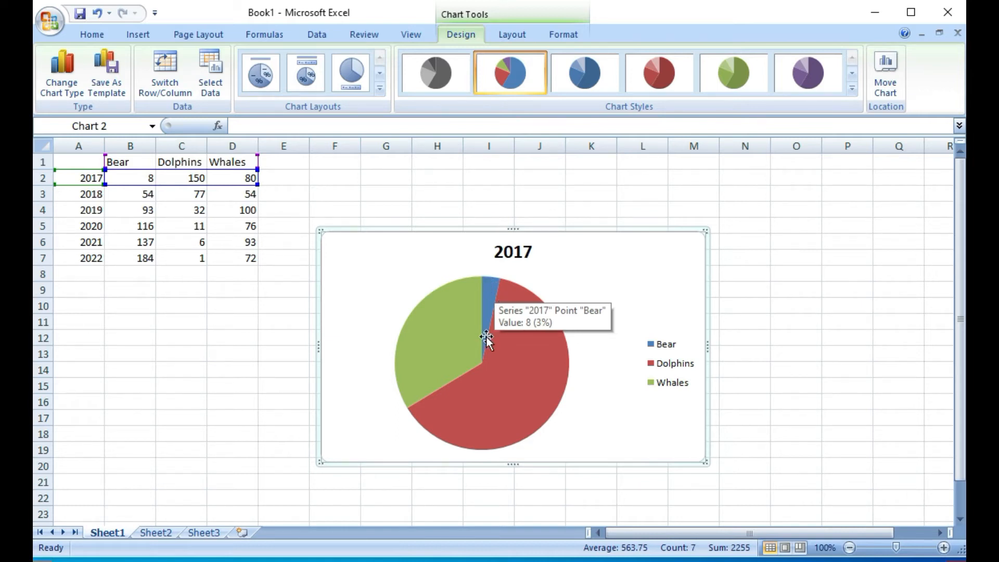
- Try changing the pie chart to a basic line chart, and undo the chart type change
click(391, 290)
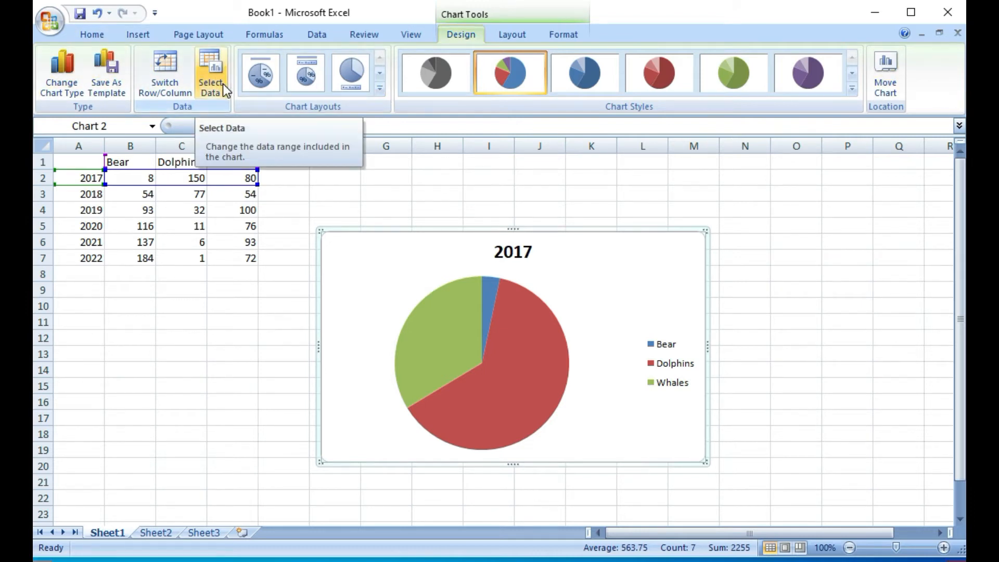
click(46, 70)
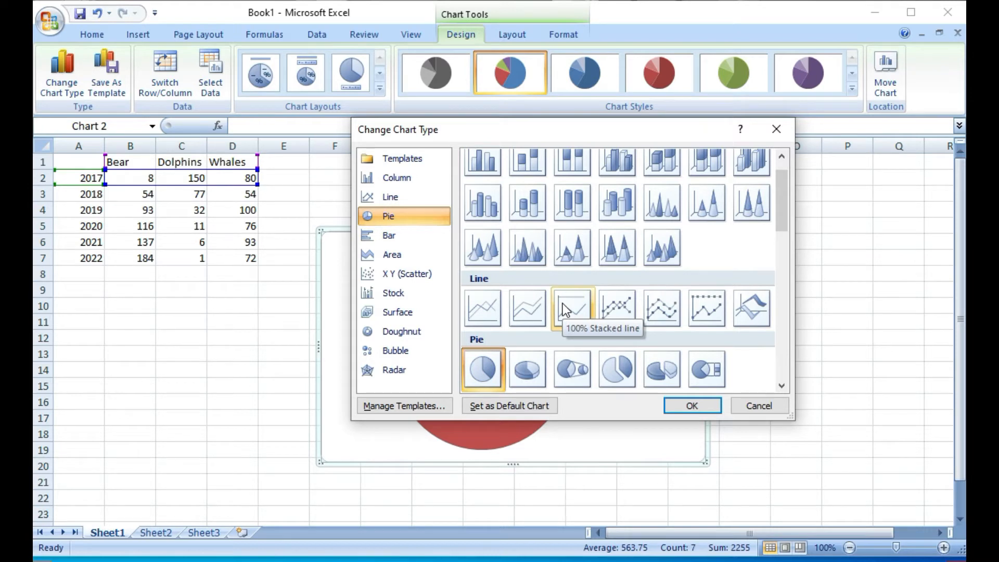
click(482, 307)
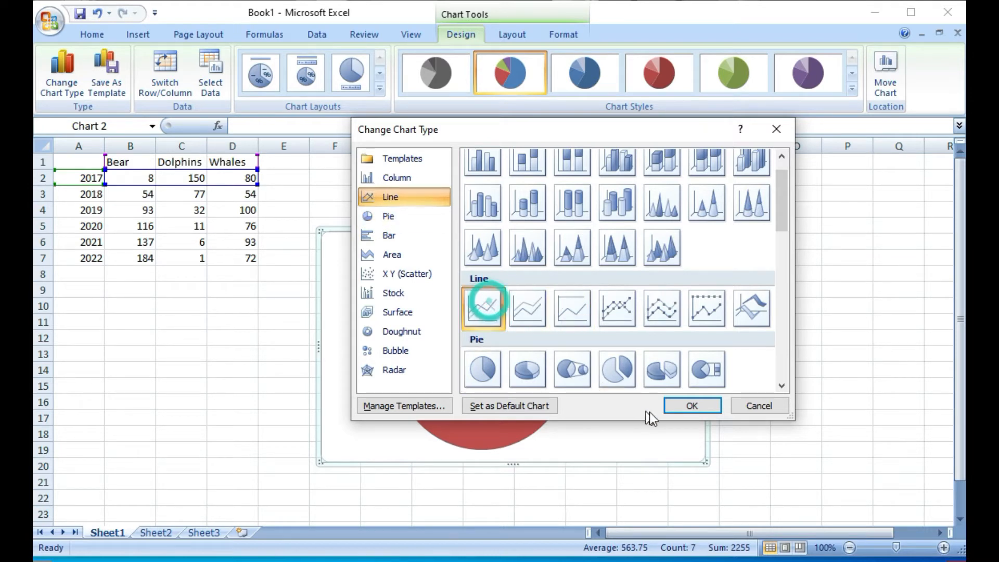
click(682, 410)
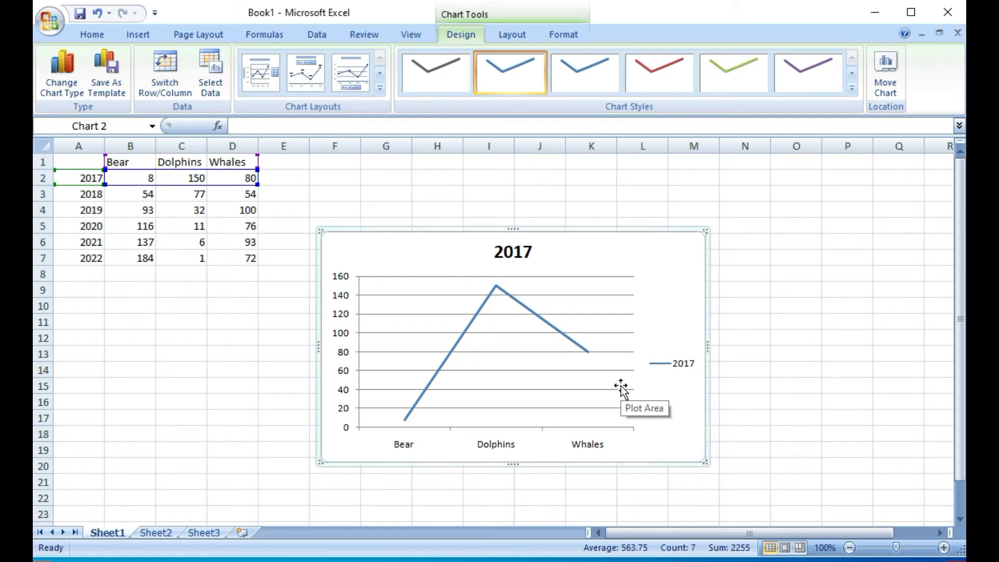
key(ctrl+z)
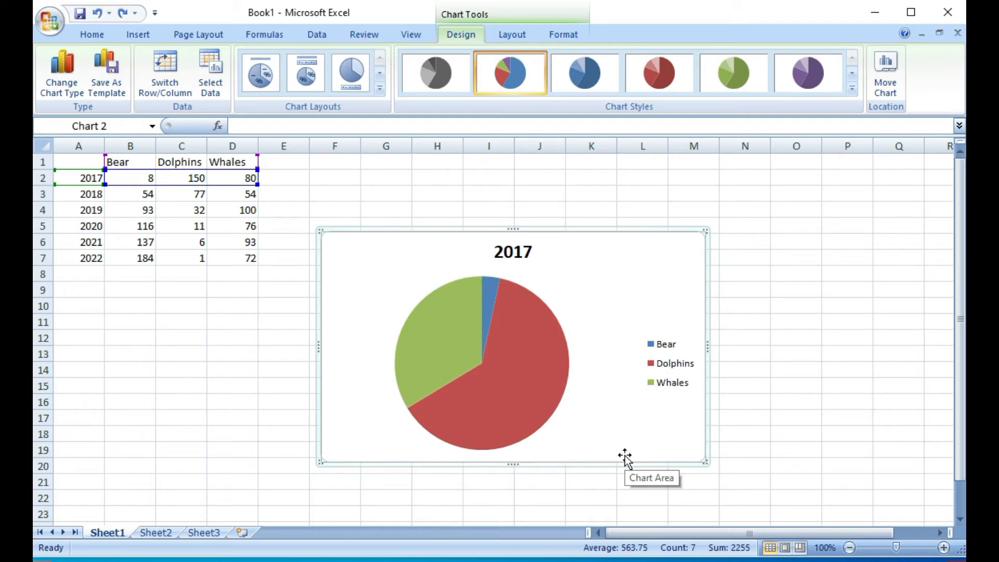
- Save the pie chart as a chart template named pie_chart
click(124, 92)
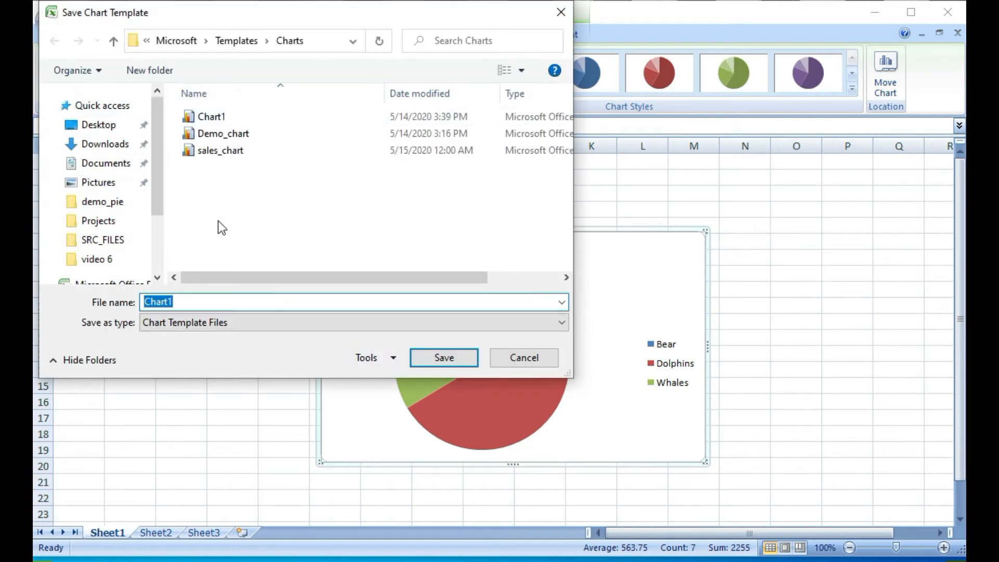
text(pie_chart)
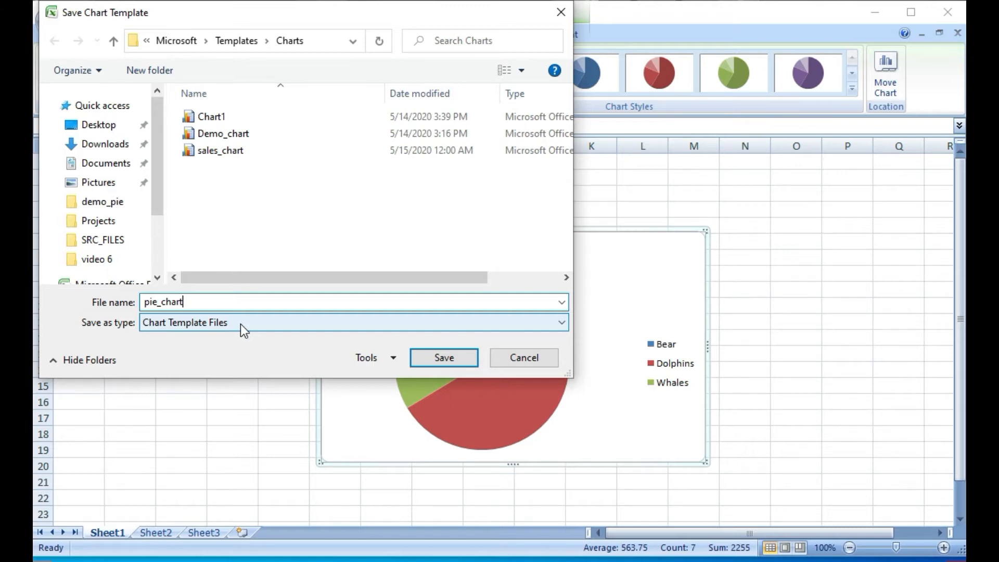
click(447, 355)
mouse_move(447, 355)
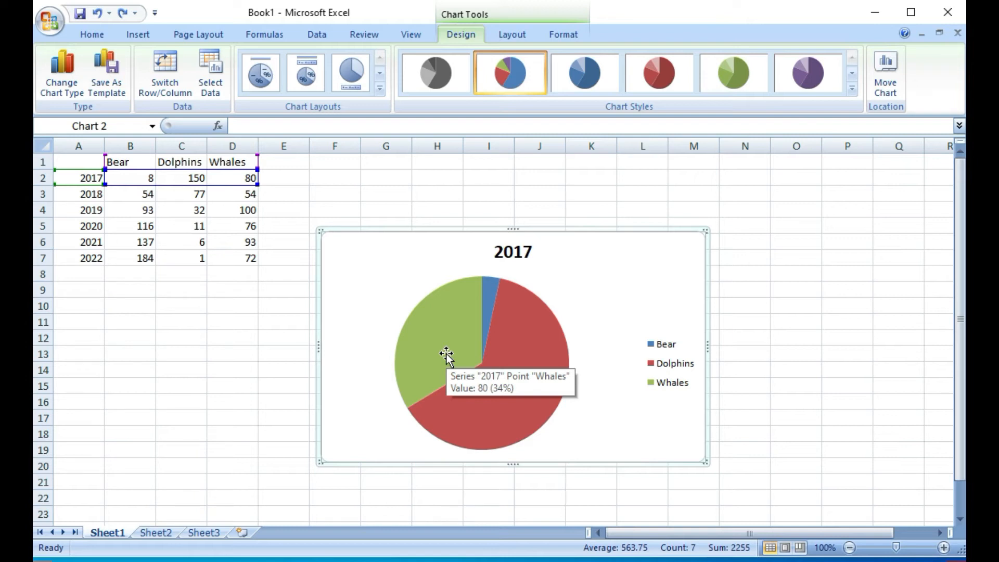
- Try switching the chart's rows and columns, inspect the resulting pie, and undo the switch
click(163, 80)
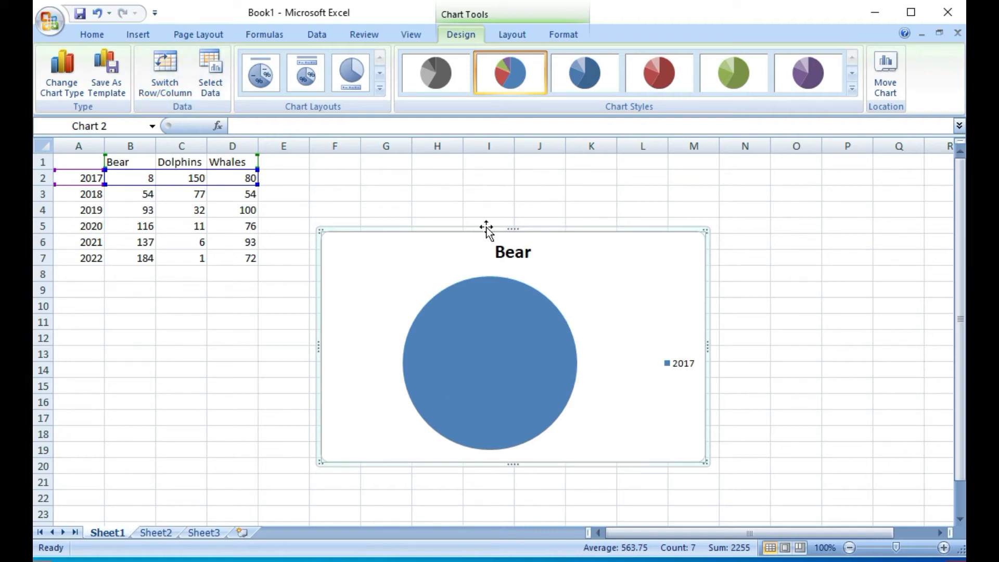
mouse_move(543, 340)
mouse_move(473, 431)
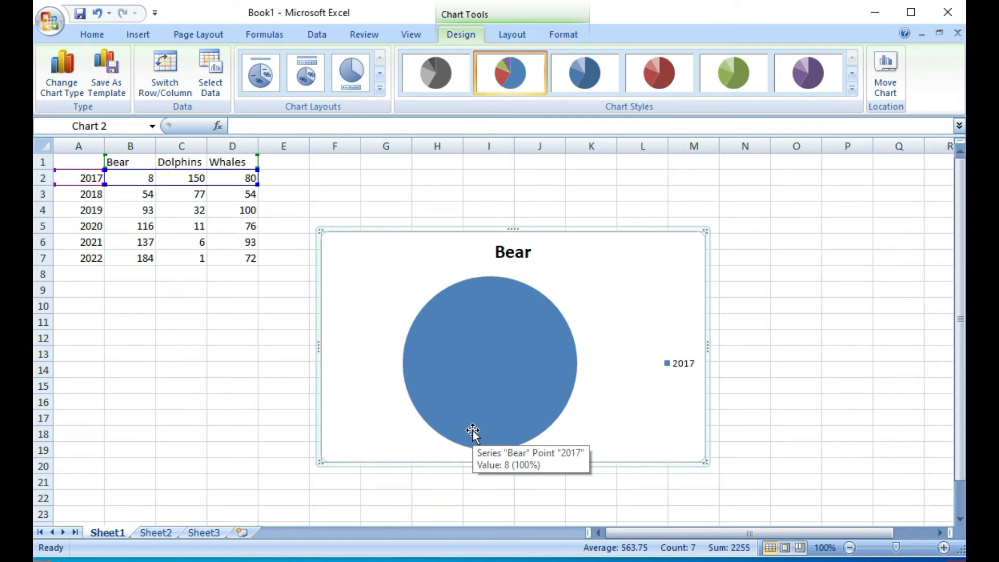
key(ctrl+z)
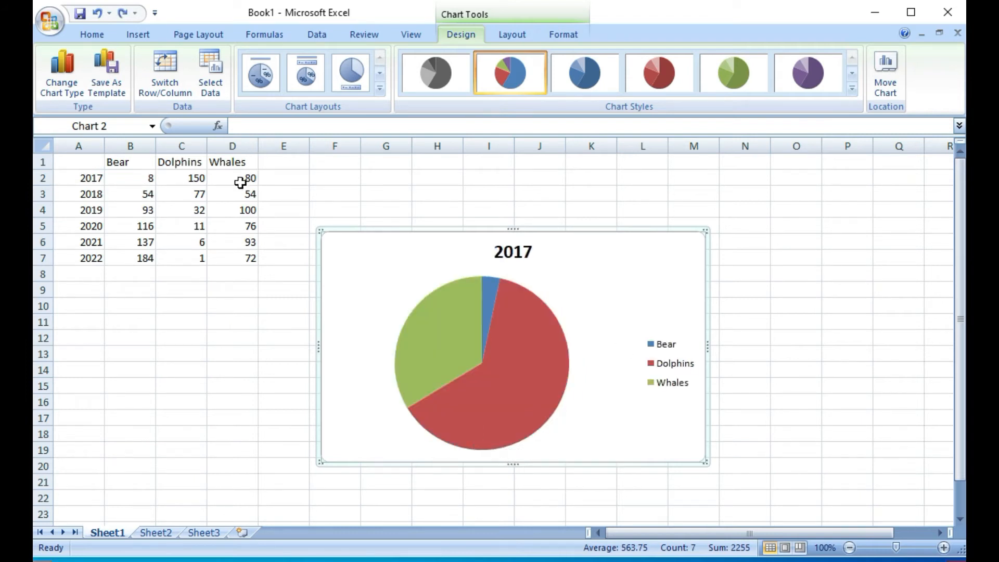
- Review the 2017 series name and values and the category axis label range in the chart's data source
click(209, 82)
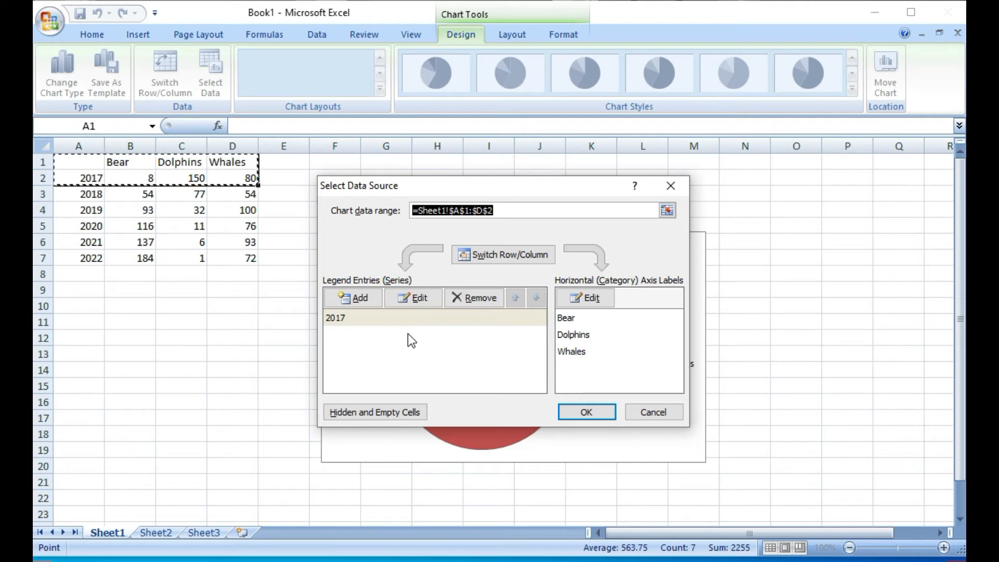
click(417, 299)
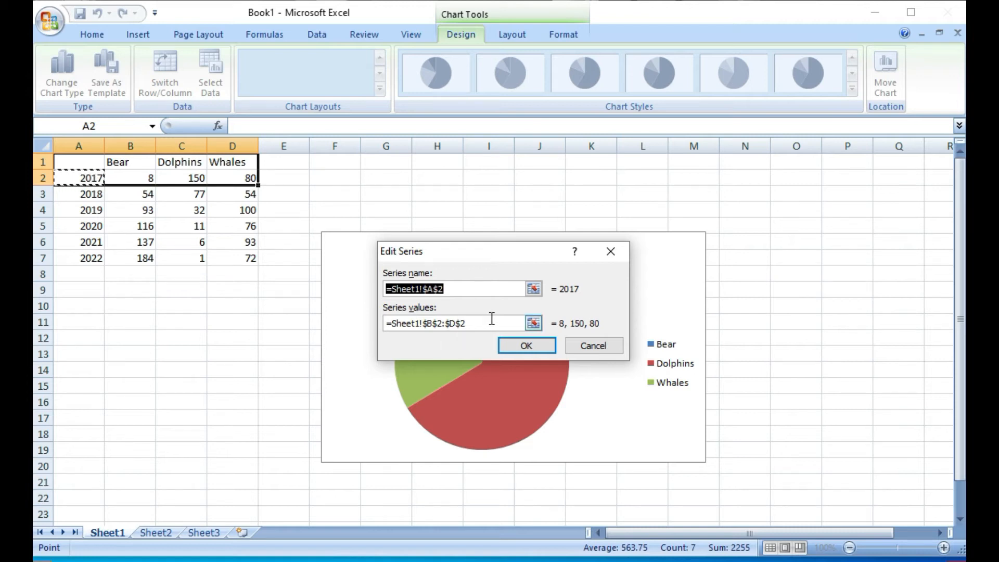
click(526, 346)
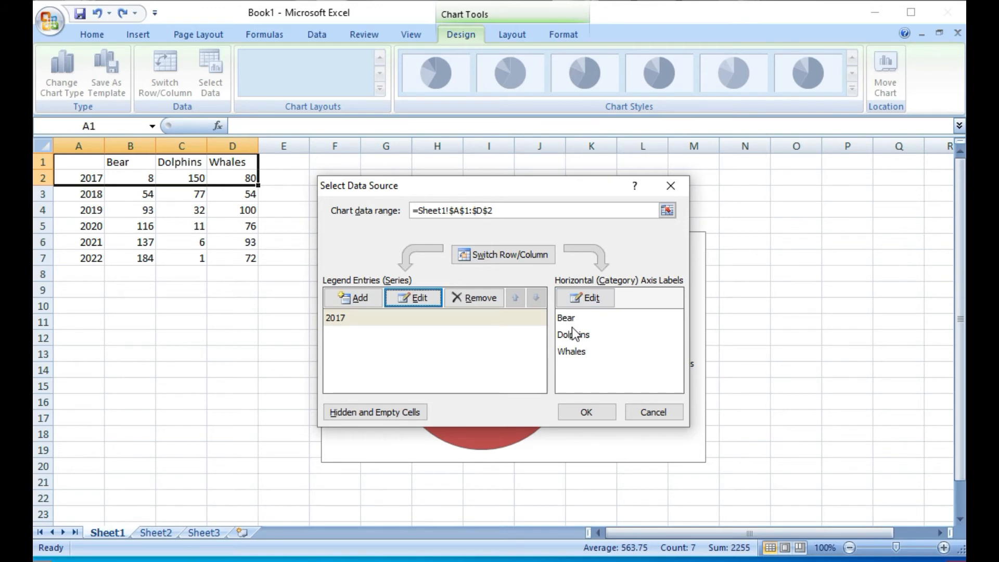
click(591, 297)
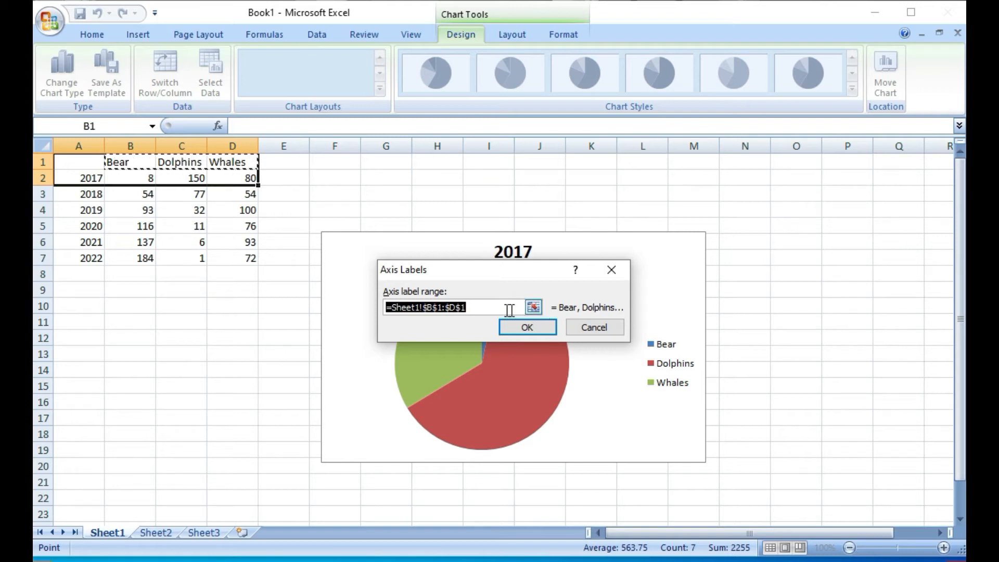
click(484, 306)
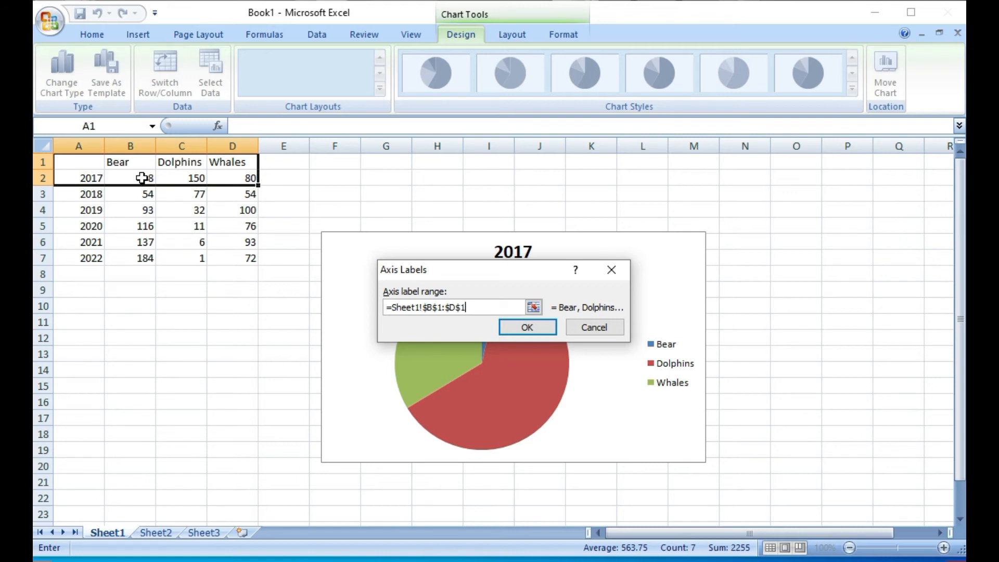
click(528, 330)
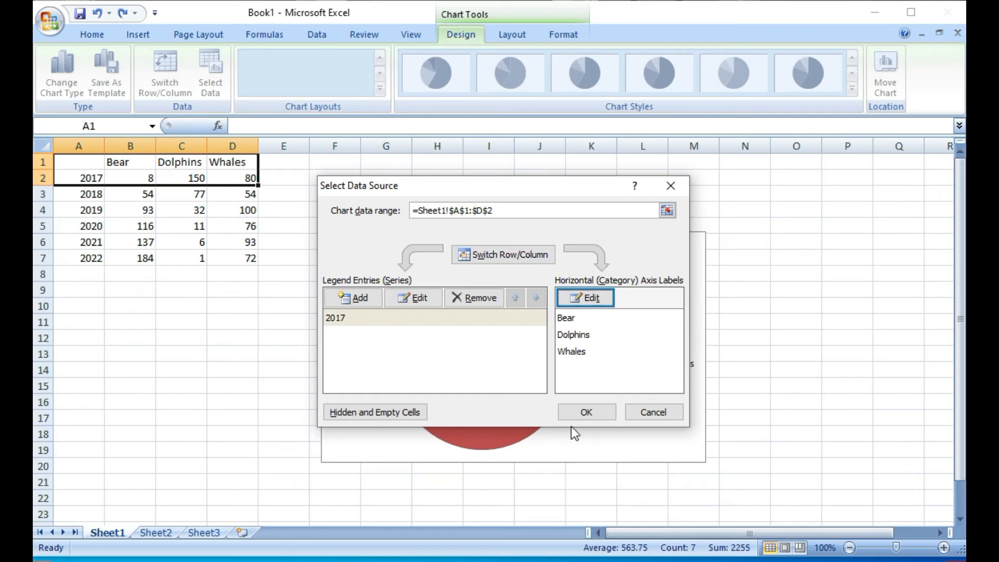
click(594, 411)
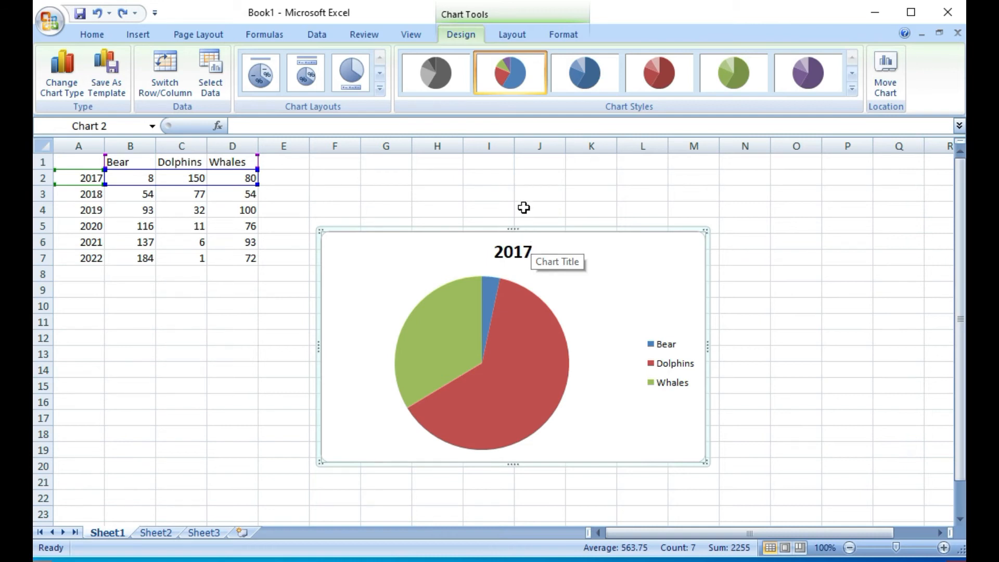
- Try the first chart layout, which labels slices with category names and percentages, and undo it
click(380, 90)
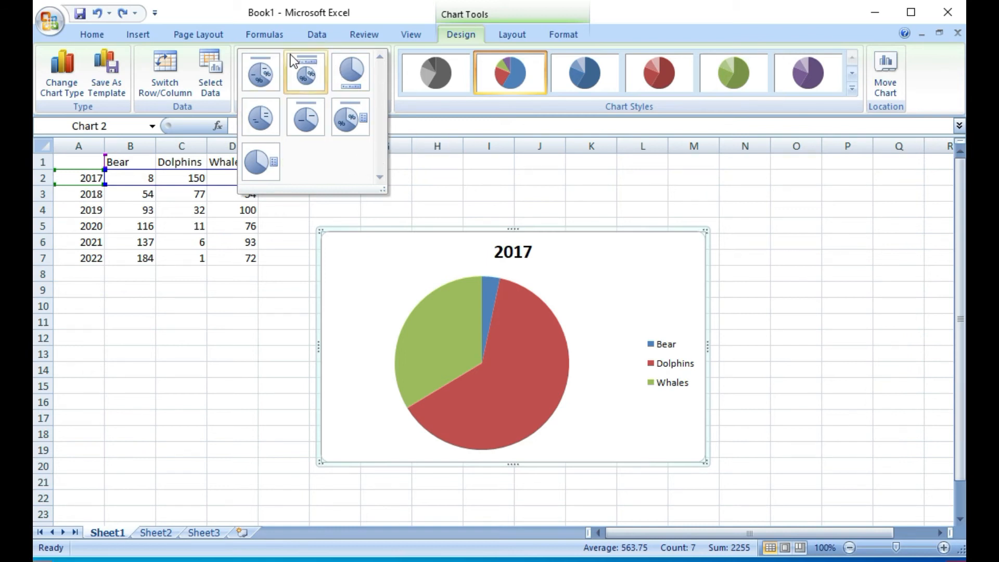
click(262, 71)
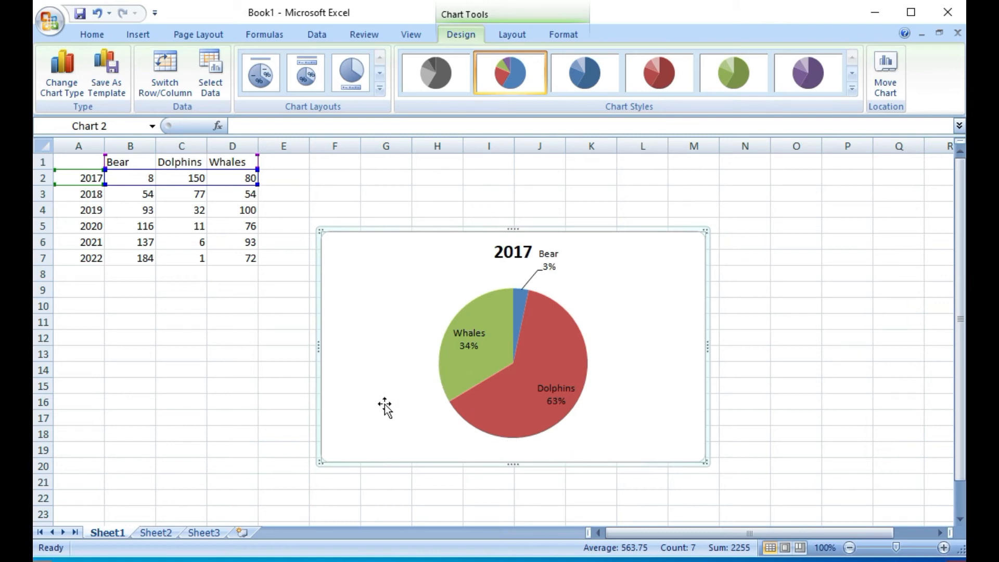
mouse_move(520, 427)
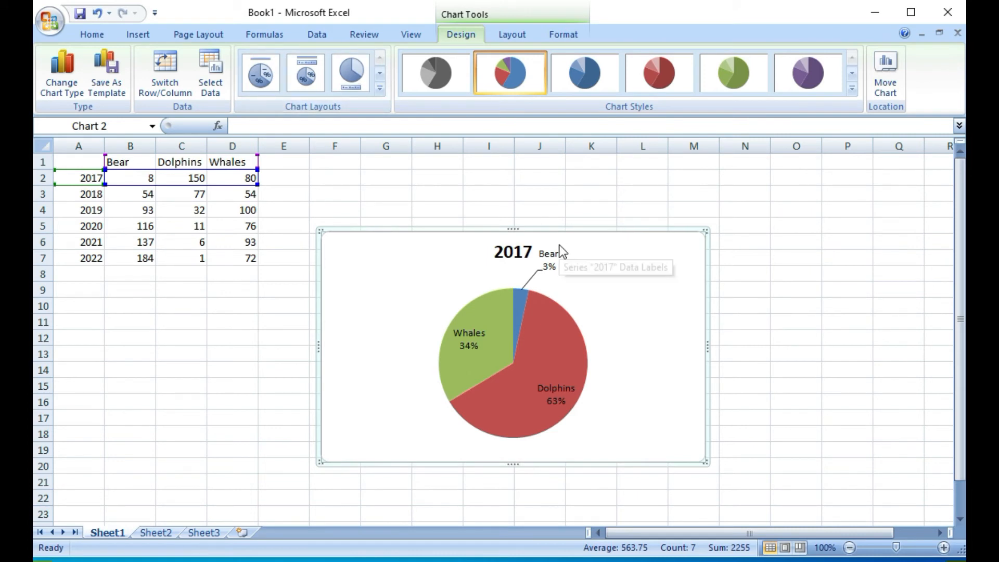
key(ctrl+z)
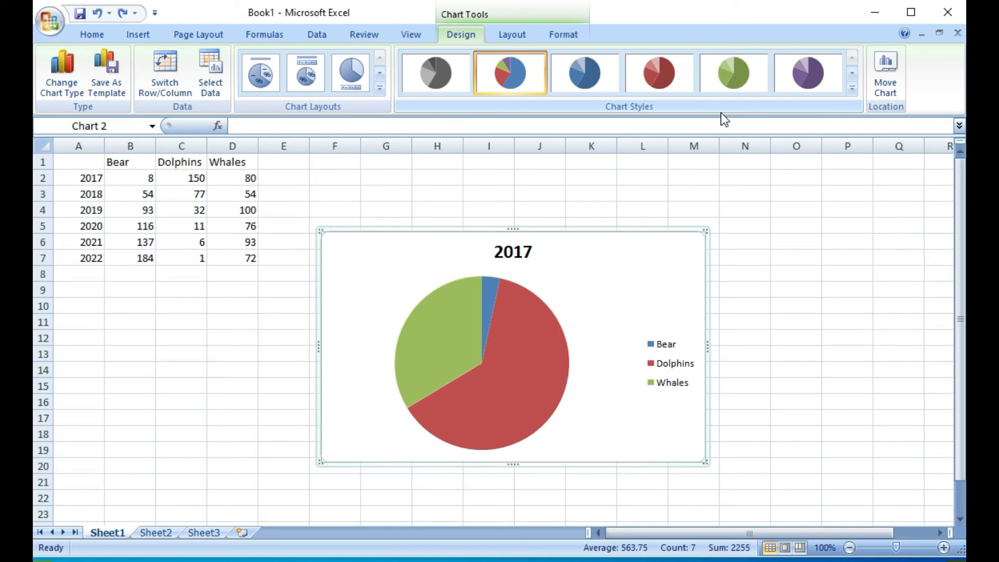
- Apply the red chart style with a black background and move the pie chart to Sheet3 as an object
click(852, 92)
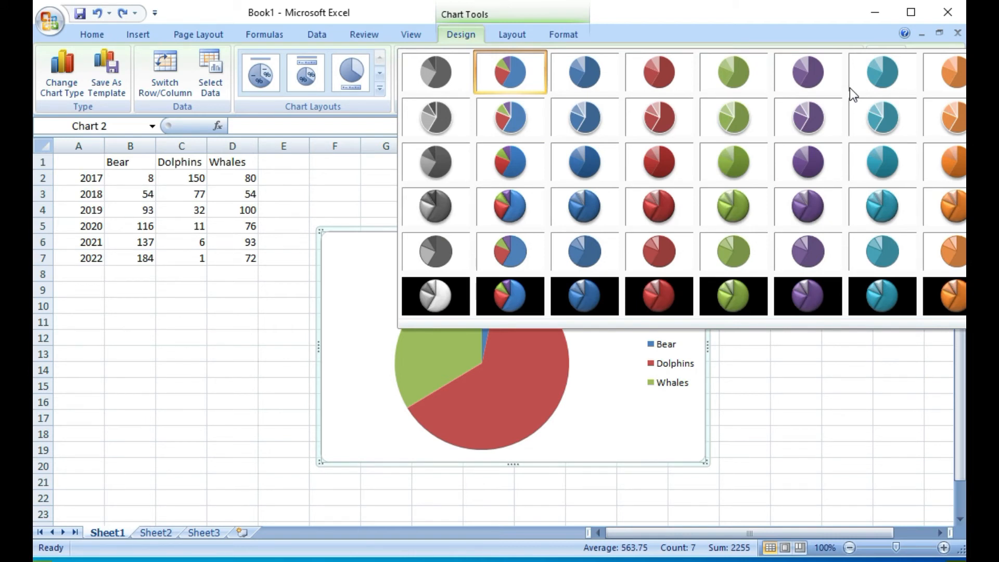
click(653, 295)
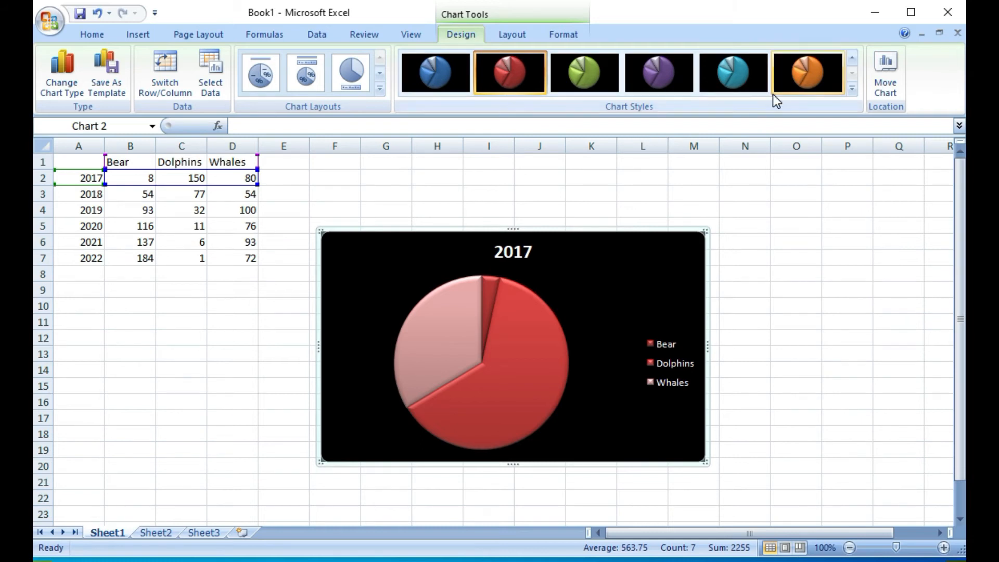
click(884, 78)
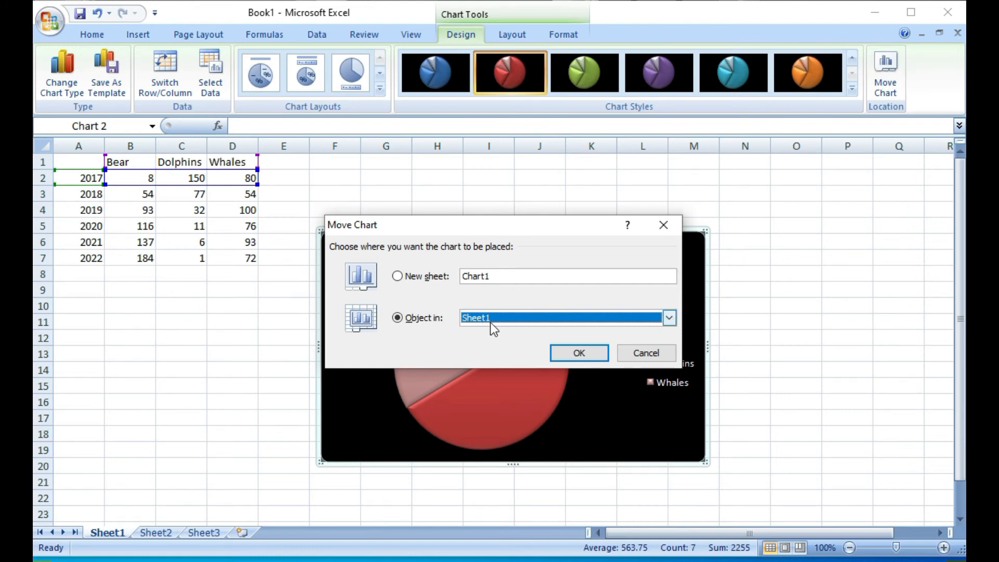
click(505, 323)
click(485, 356)
click(566, 356)
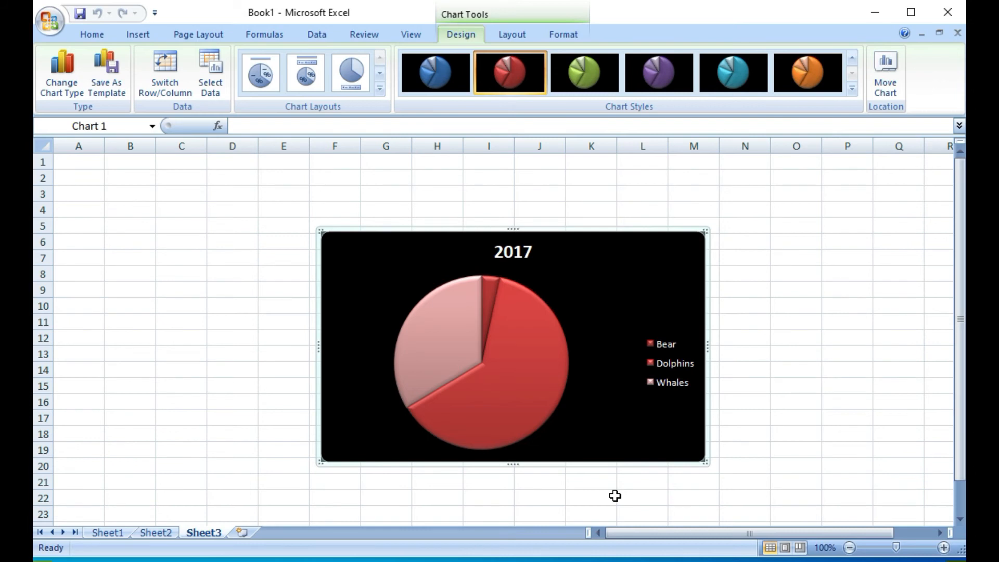
- Move the pie chart from Sheet3 back to Sheet1 as an object
click(106, 532)
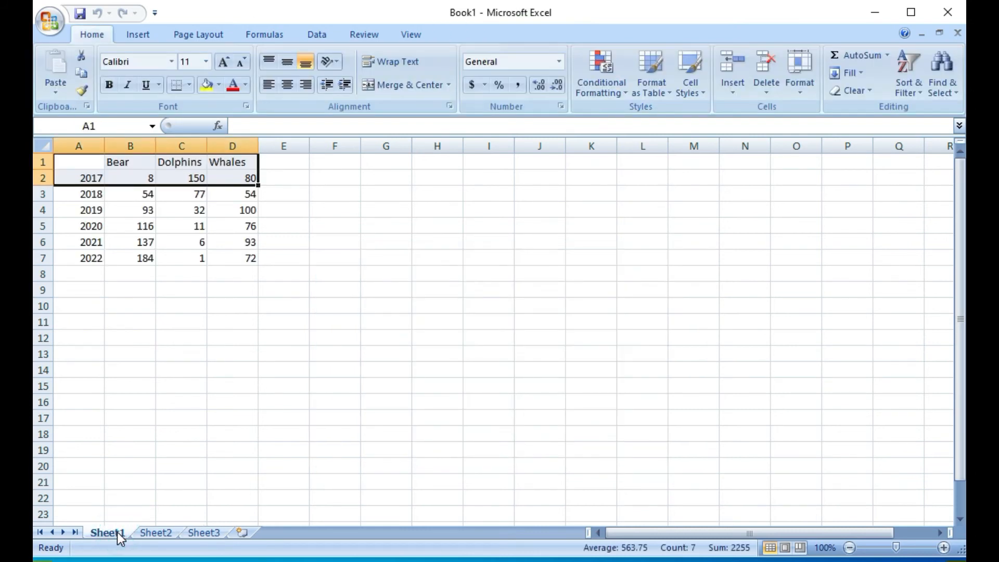
click(203, 531)
click(886, 78)
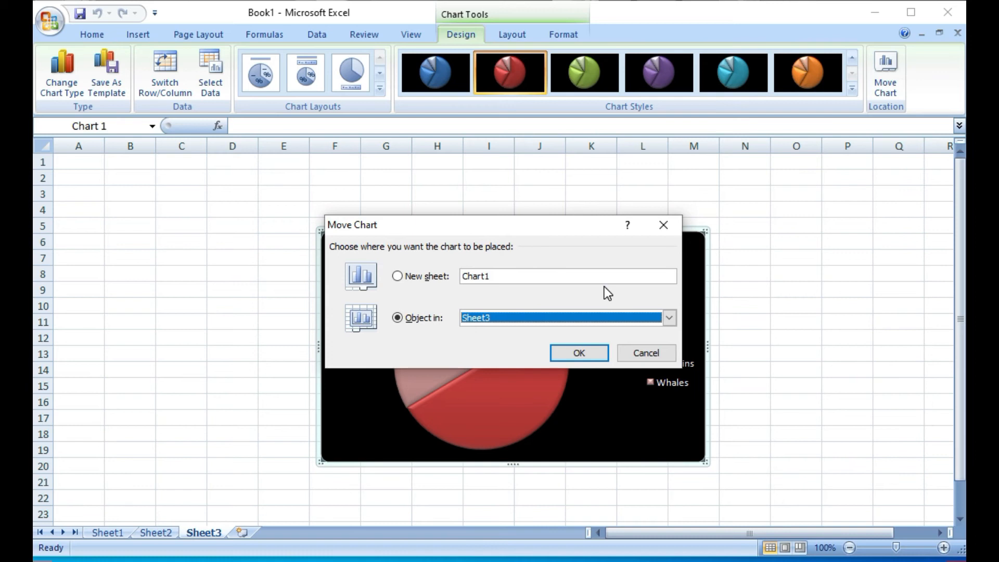
click(668, 318)
click(479, 325)
click(653, 318)
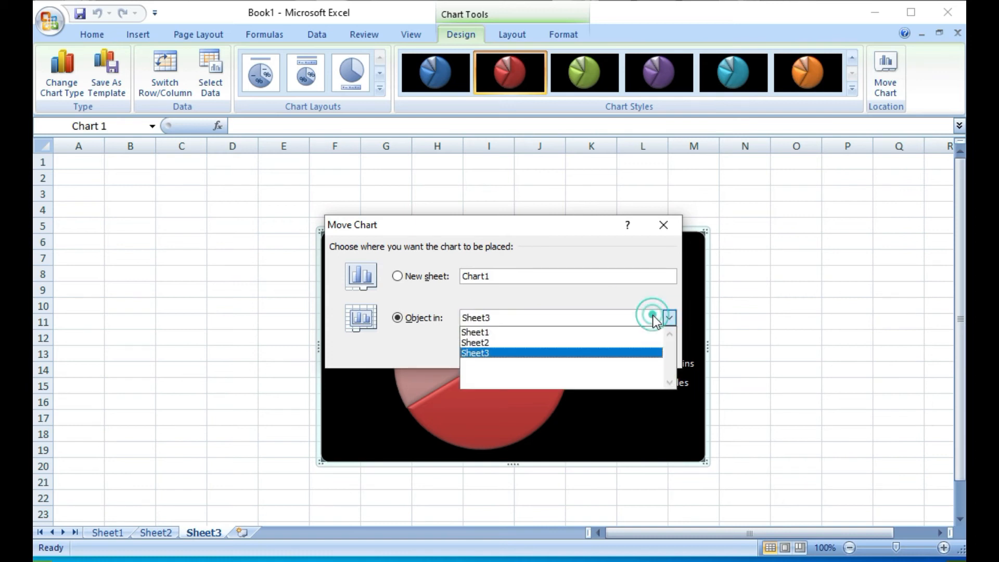
click(505, 333)
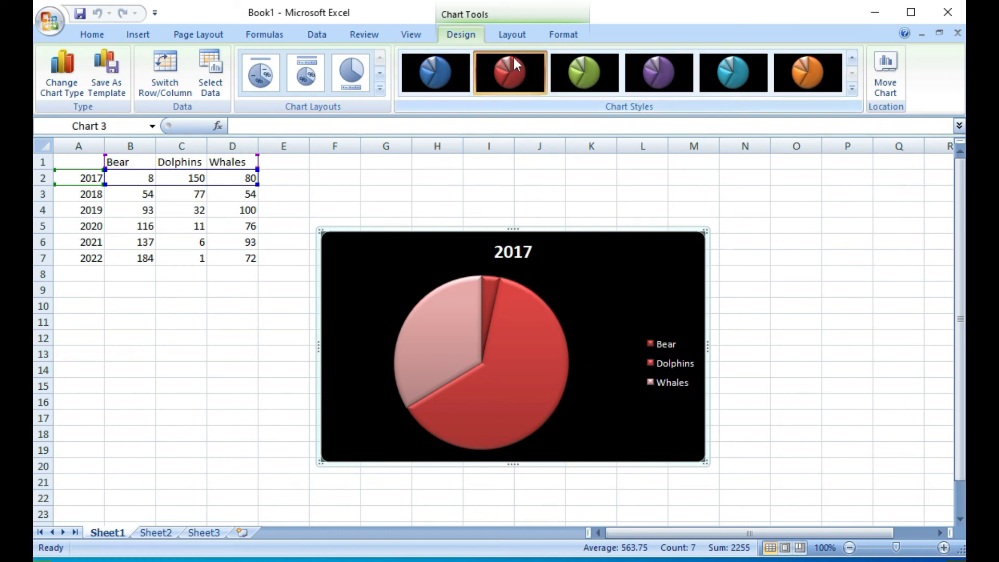
- Try hiding the chart title, try a centered overlay title on the pie, and undo the overlay
click(519, 39)
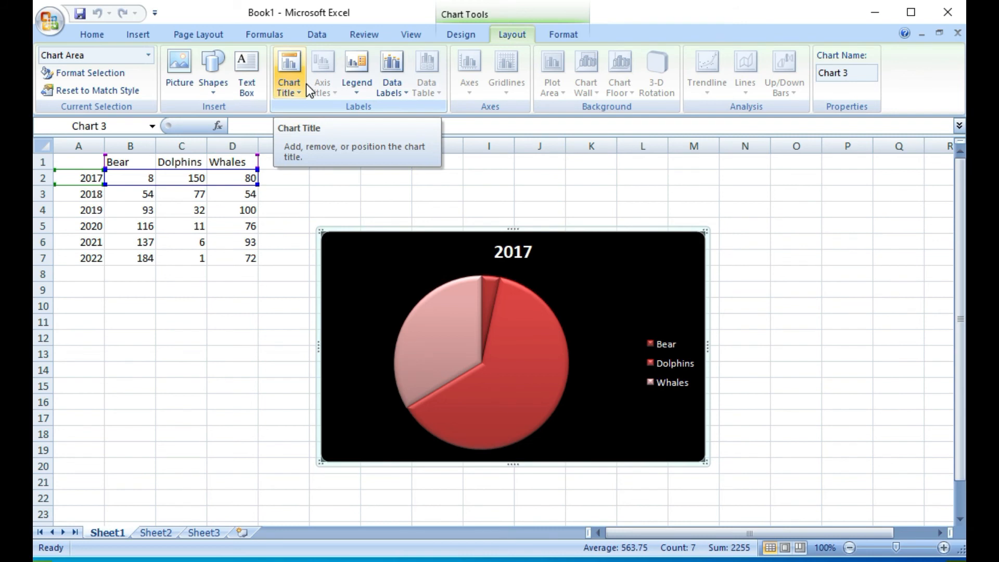
click(289, 63)
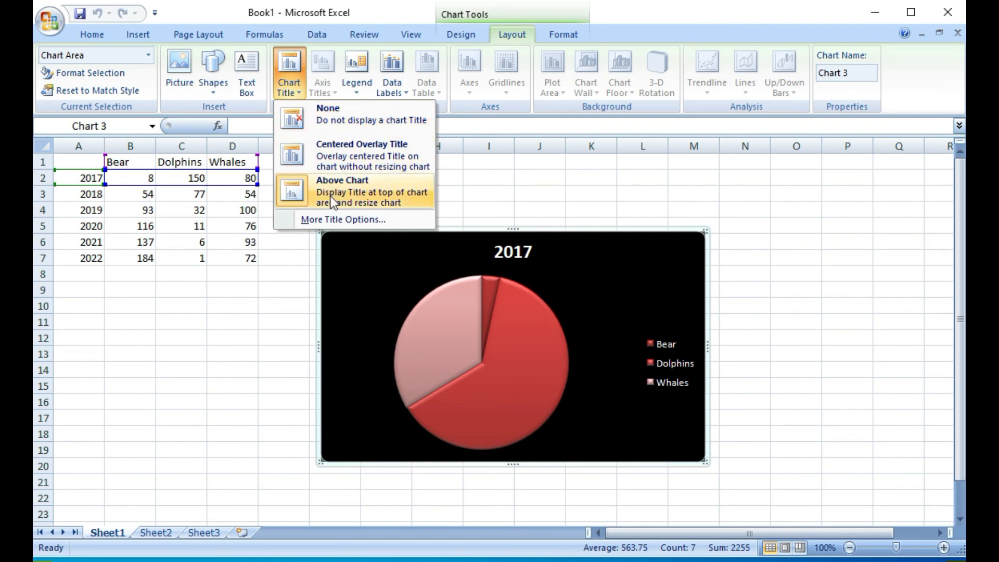
click(319, 108)
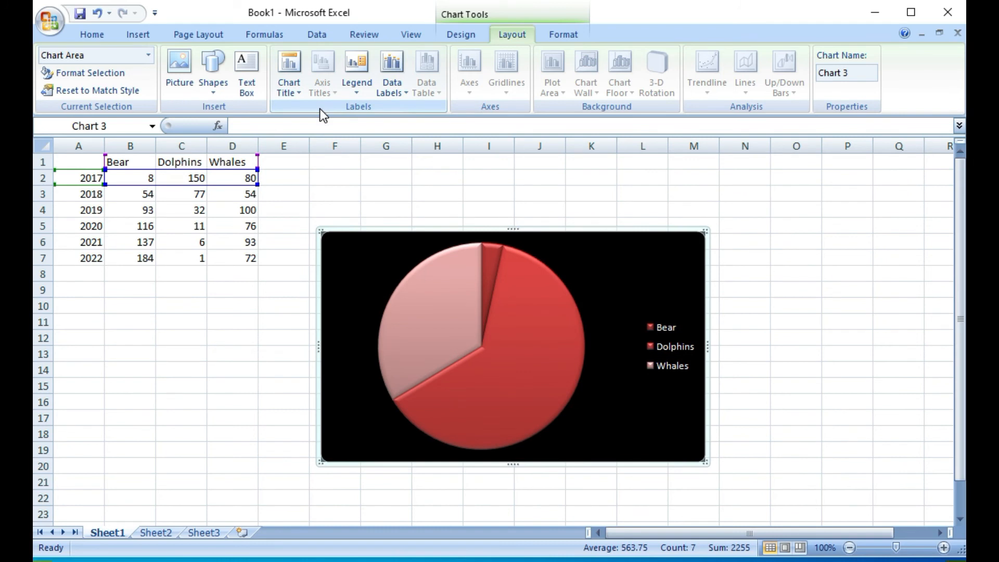
click(298, 71)
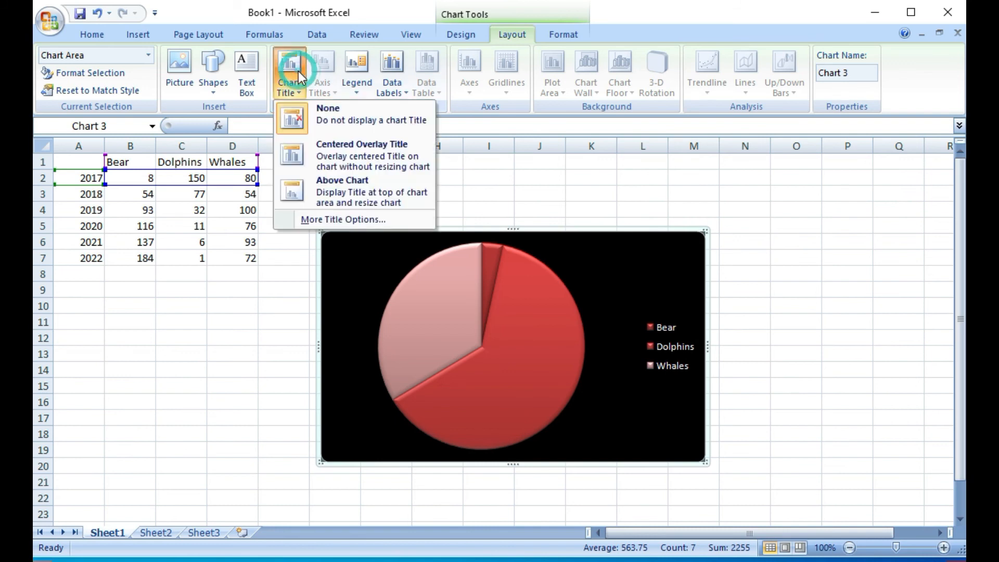
click(325, 155)
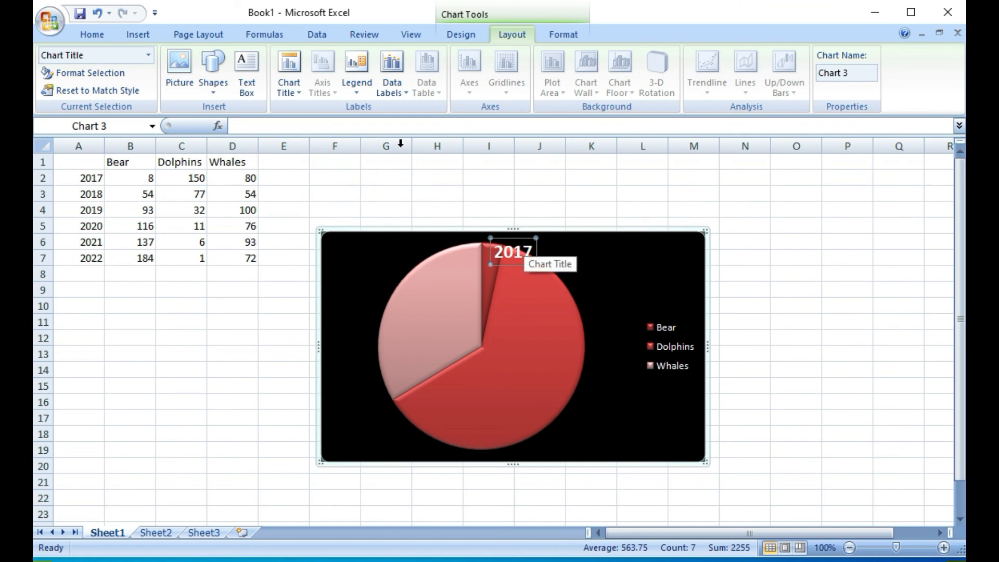
key(ctrl+z)
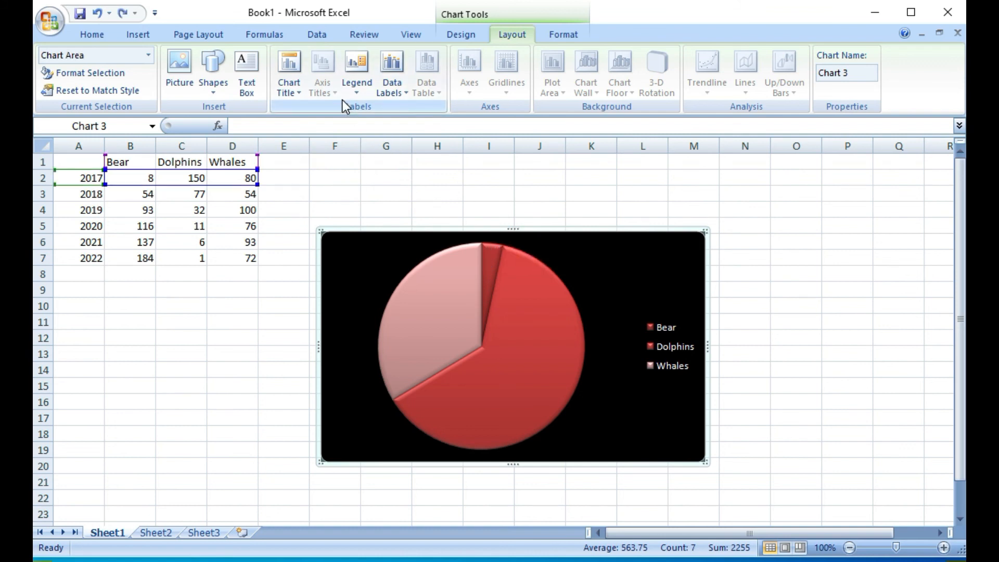
- Display the title above the chart and replace its text with "WildLife"
click(299, 58)
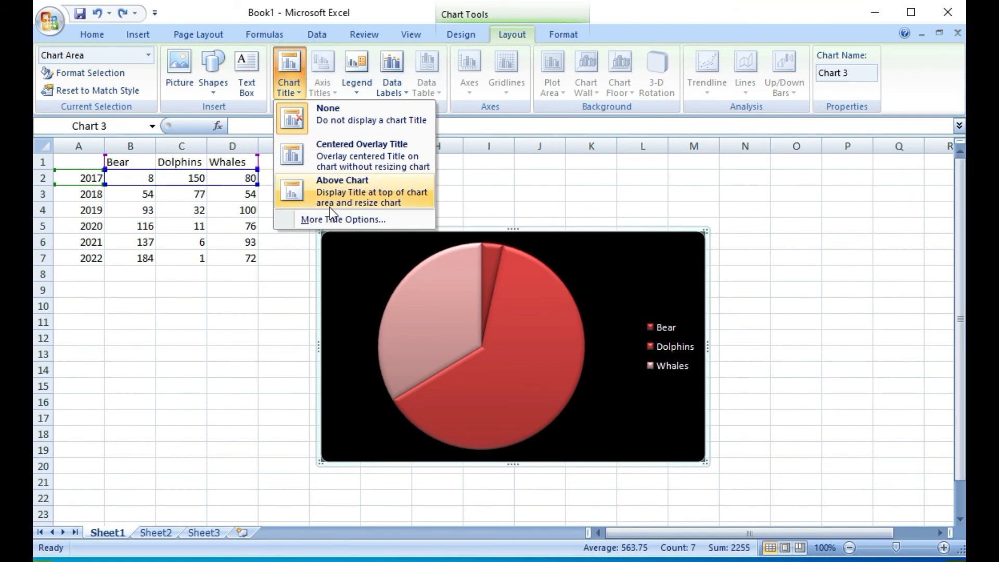
click(356, 194)
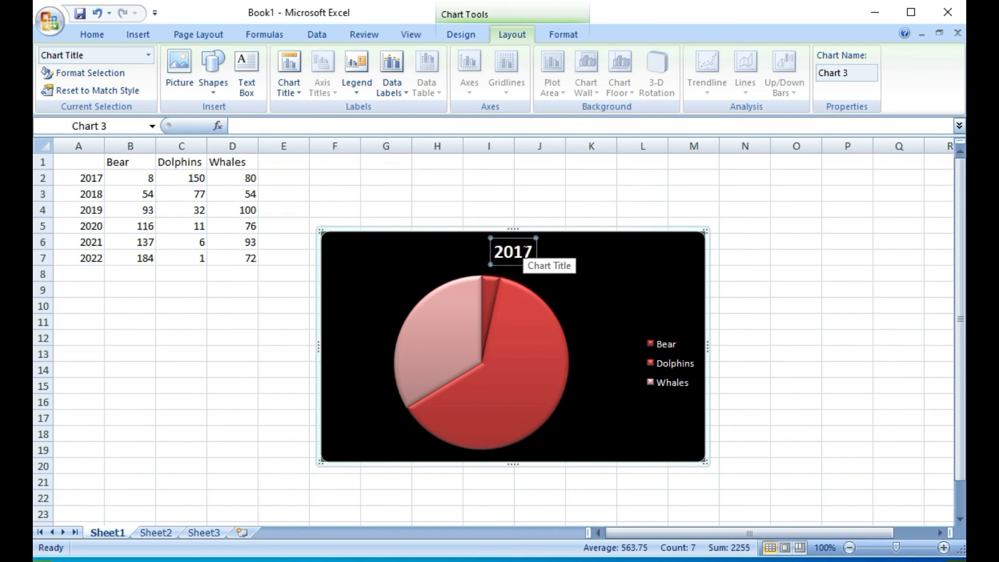
click(523, 252)
double_click(523, 252)
key(Delete)
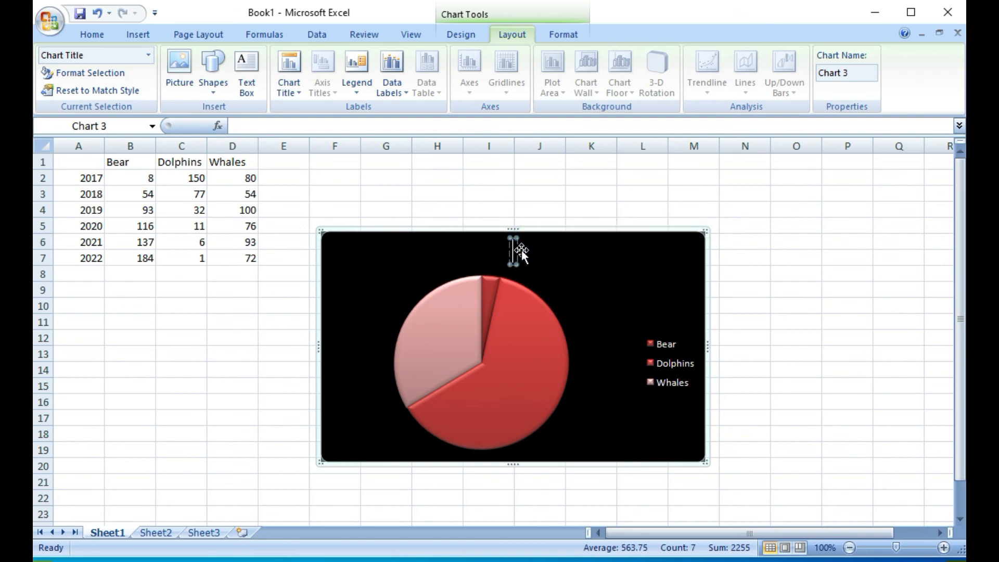
text(Wi)
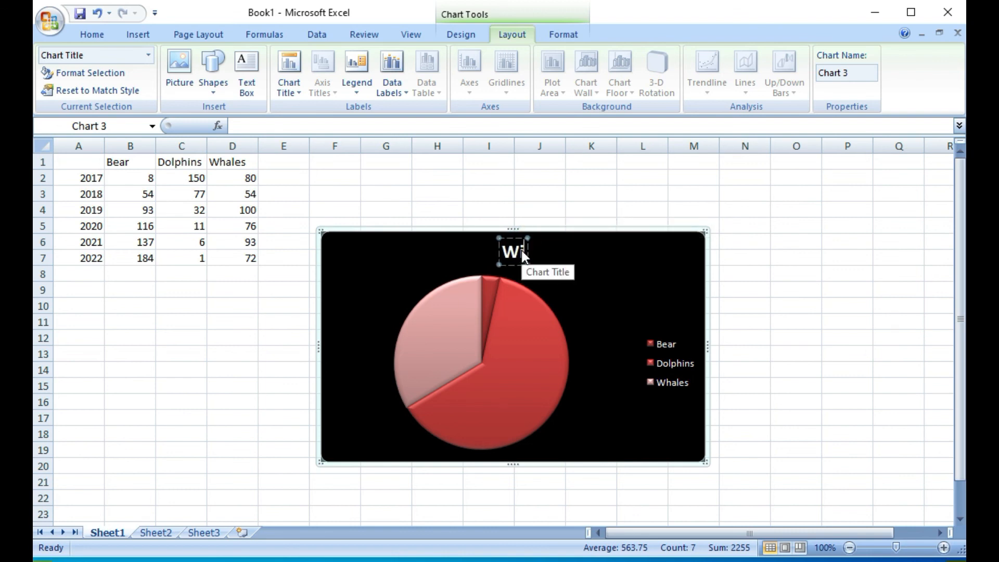
text(ldLife)
- Extend the chart title to read "WildLife_Population 2017"
mouse_move(782, 494)
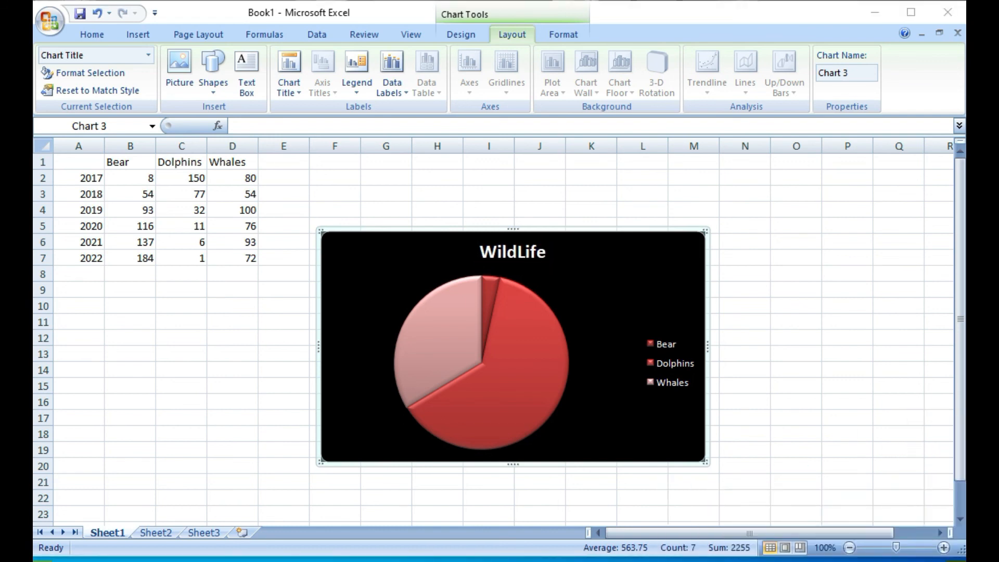
click(502, 243)
click(541, 251)
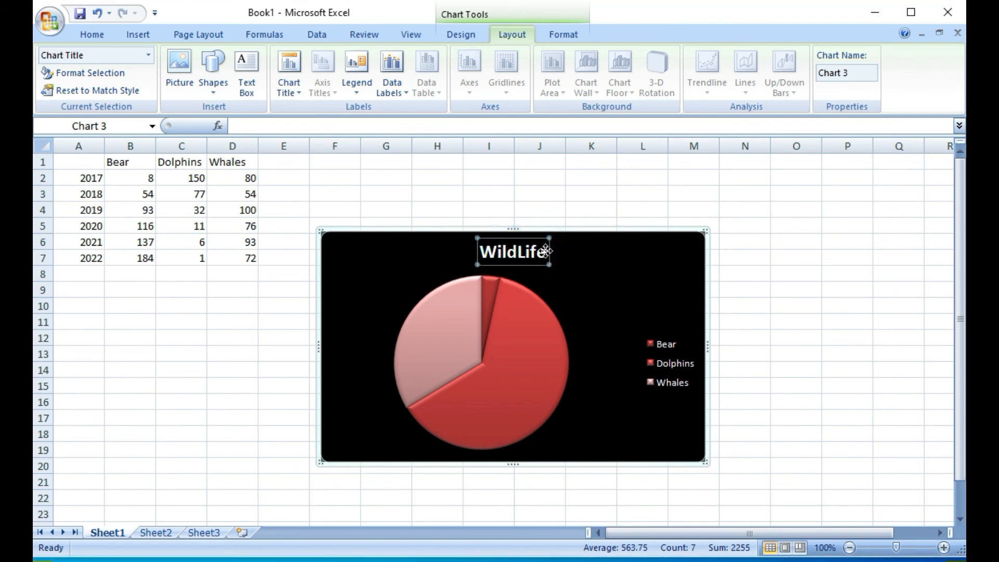
key(Right)
text(_Po)
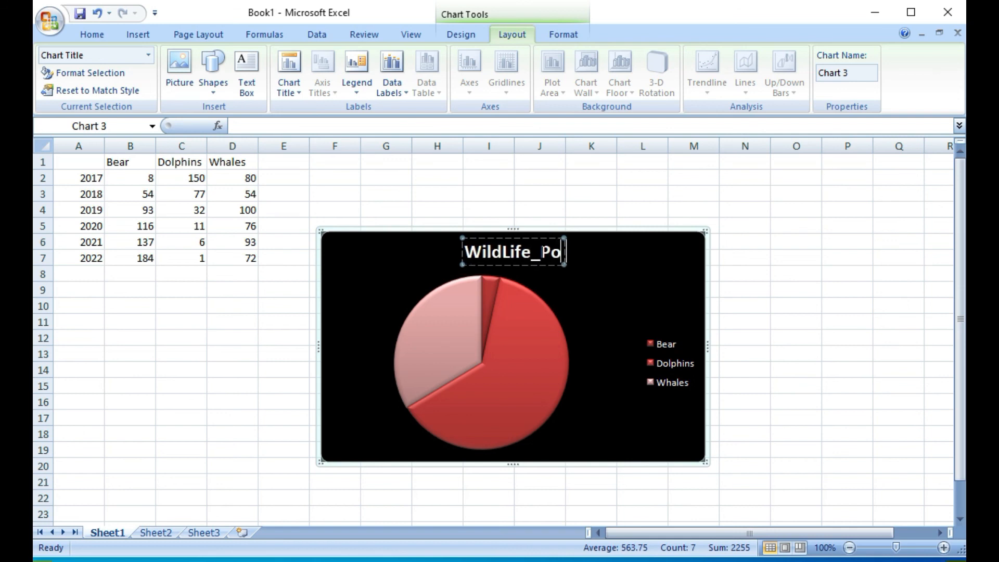
text(pulation 2)
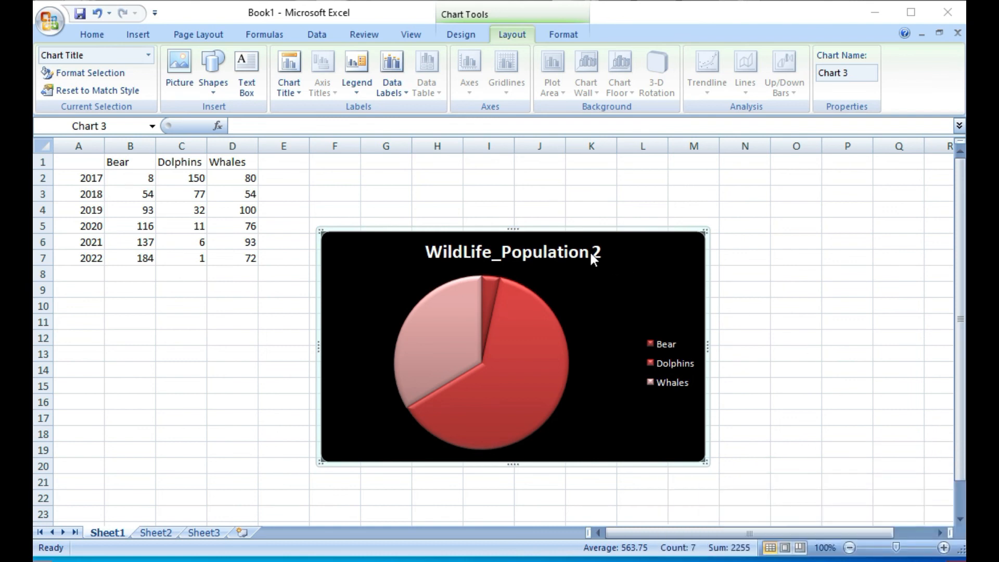
click(574, 249)
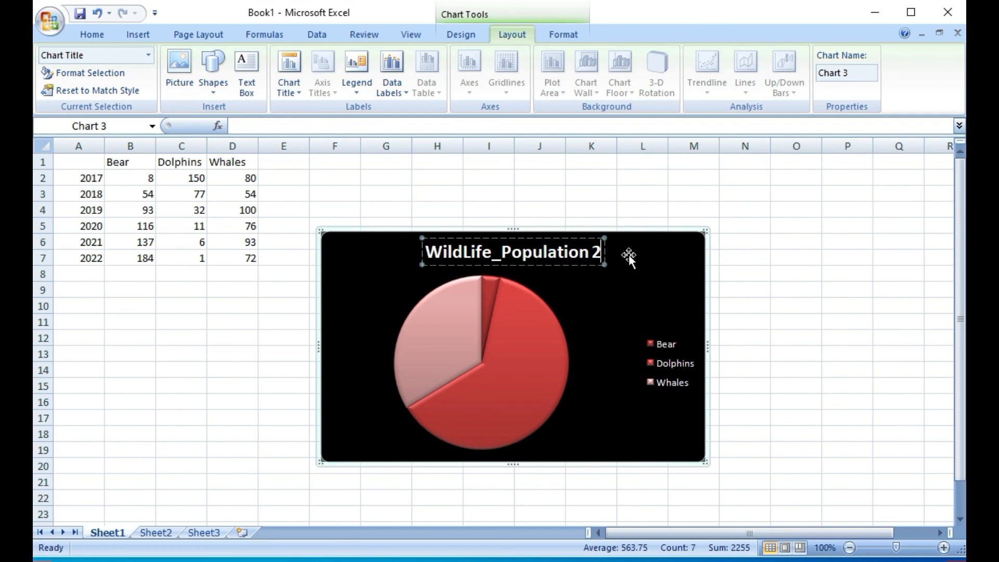
text(017)
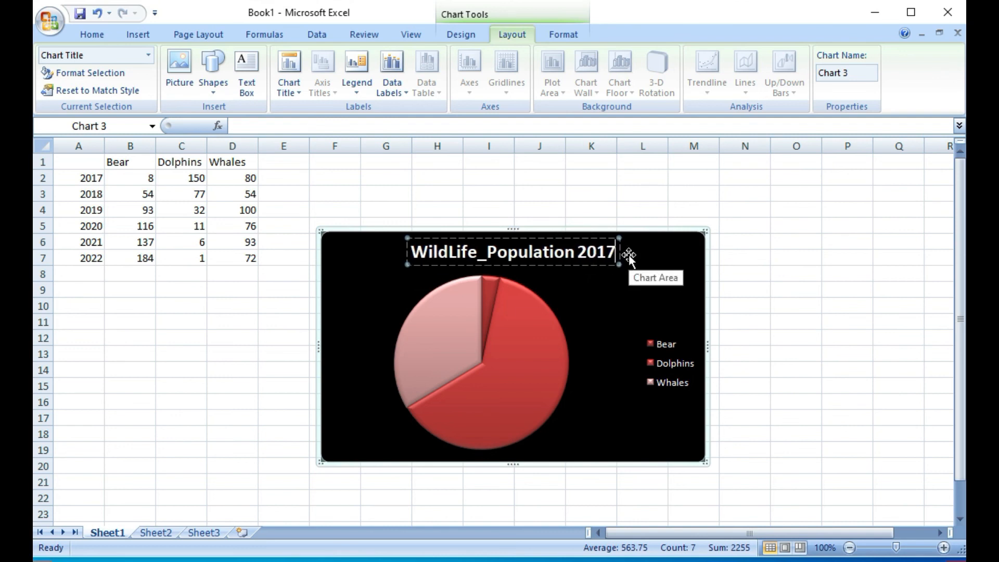
click(785, 323)
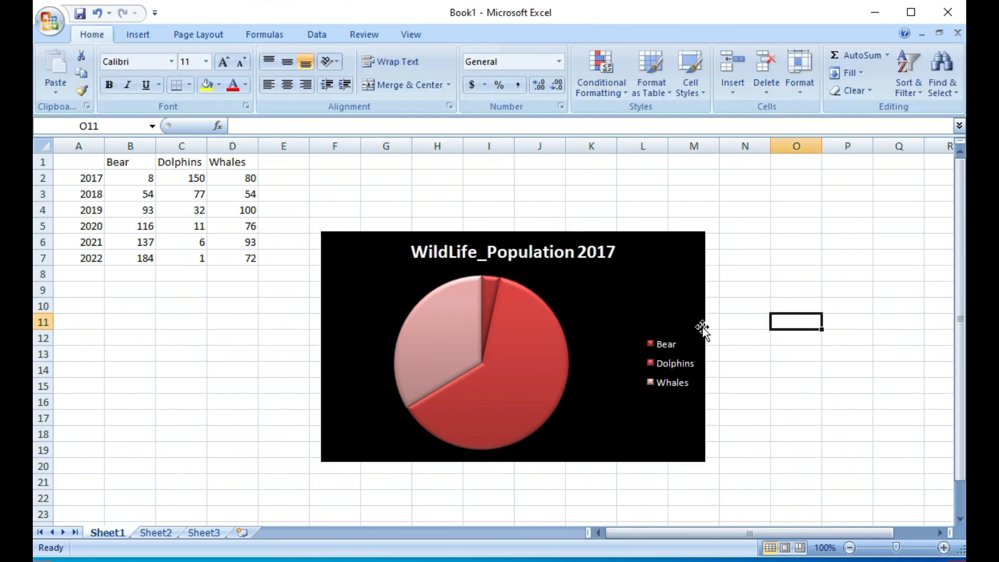
- Try turning off the pie chart's legend, and show it again at the right of the chart
click(607, 304)
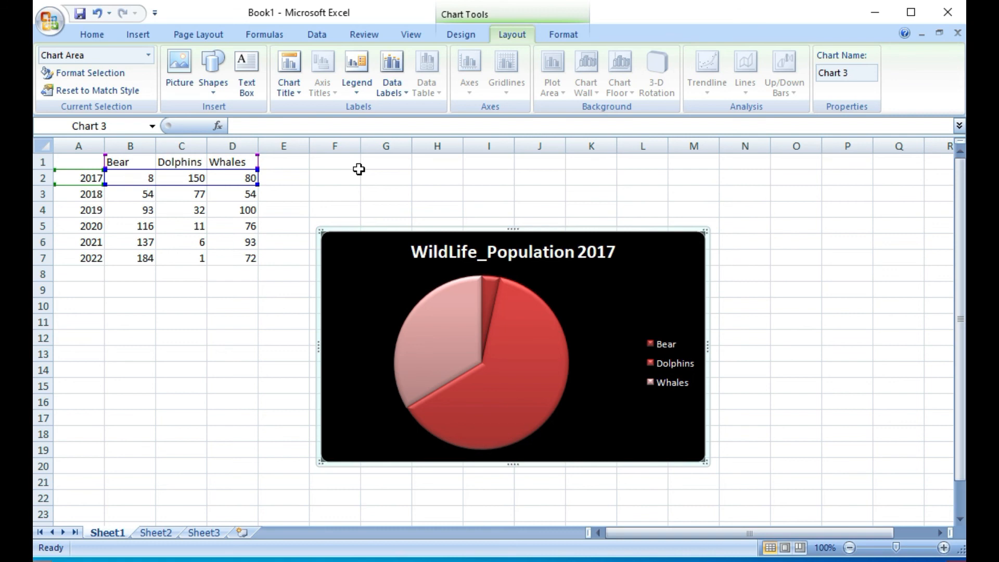
click(357, 68)
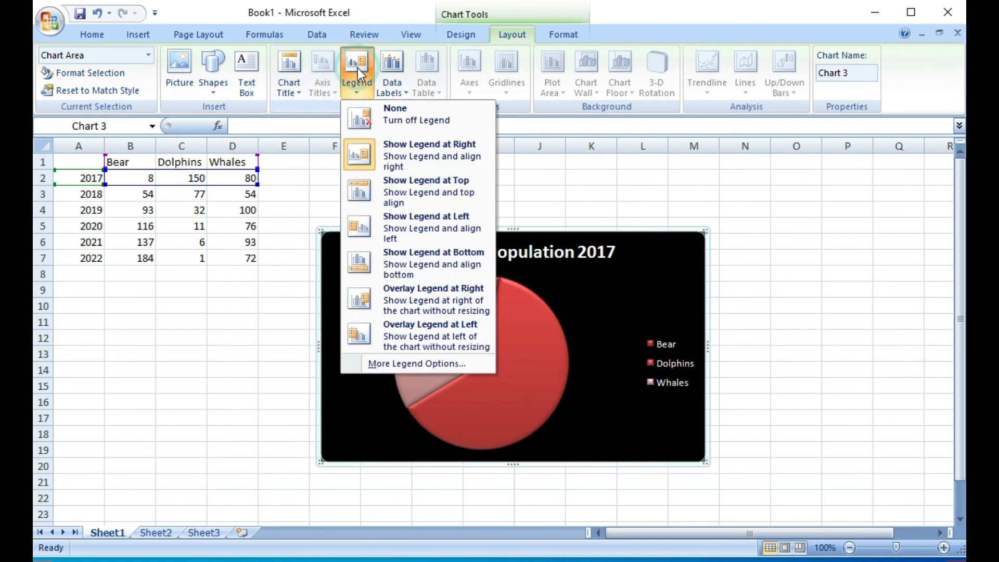
click(413, 130)
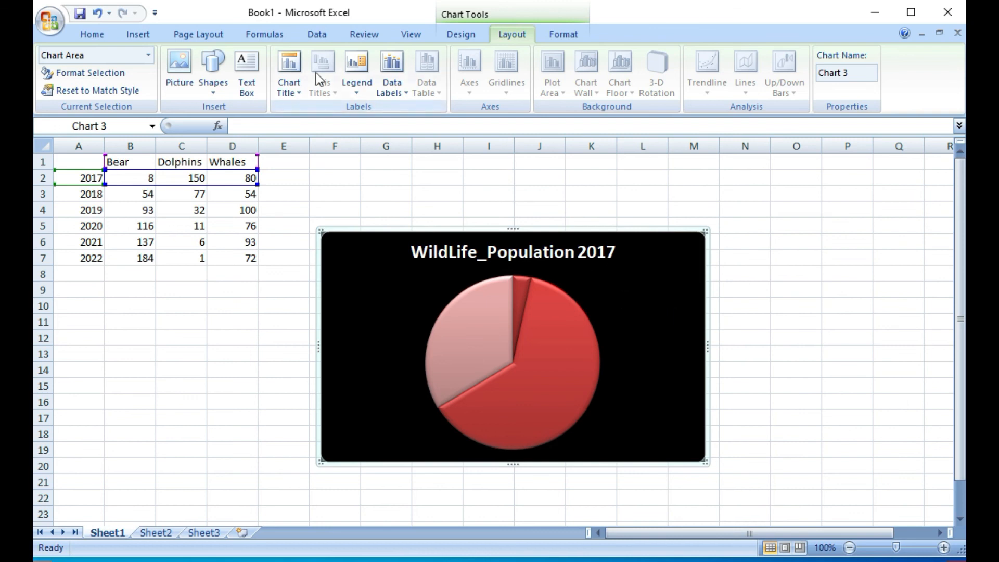
click(388, 78)
click(354, 72)
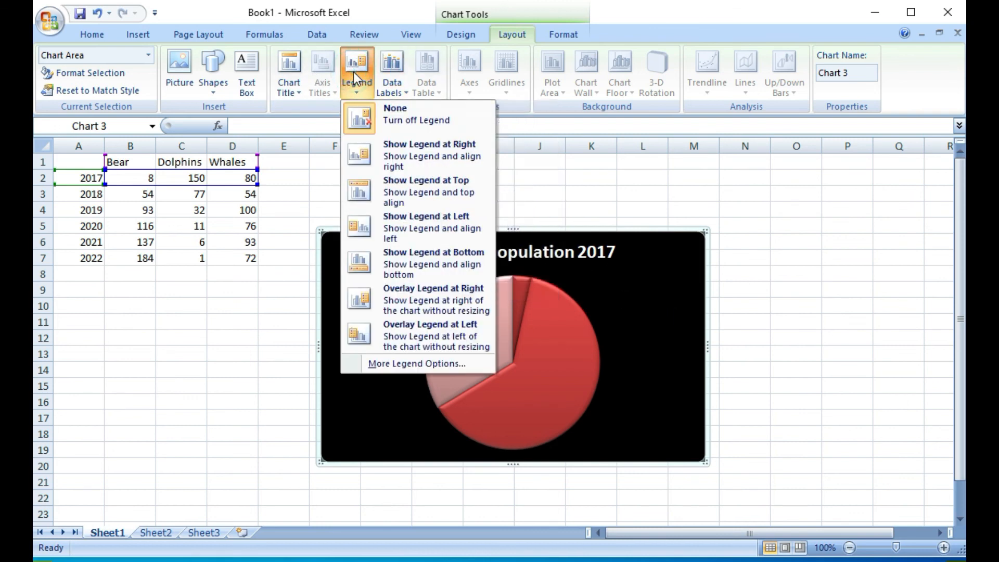
click(408, 155)
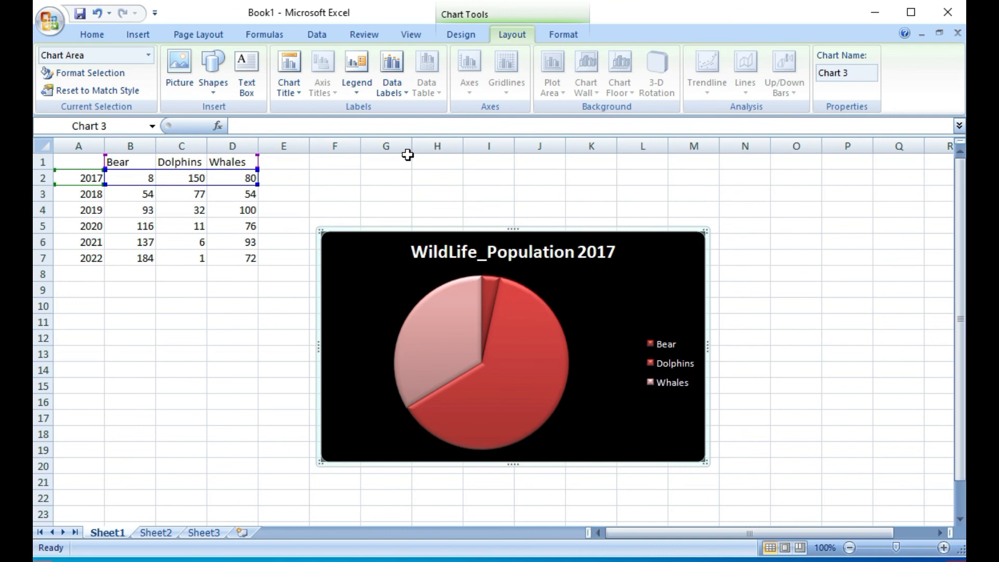
- Add data labels centered on the pie slices
click(403, 75)
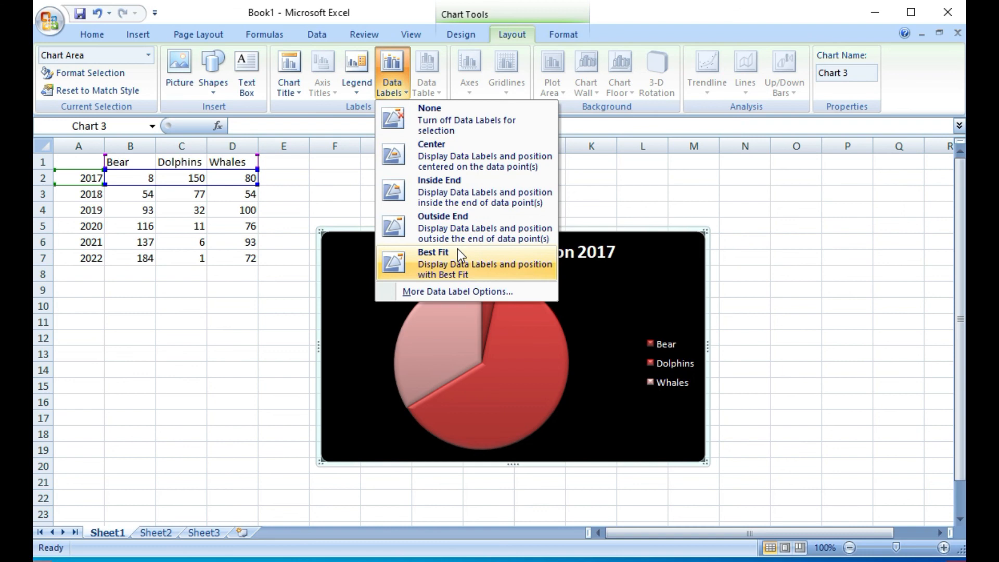
click(454, 167)
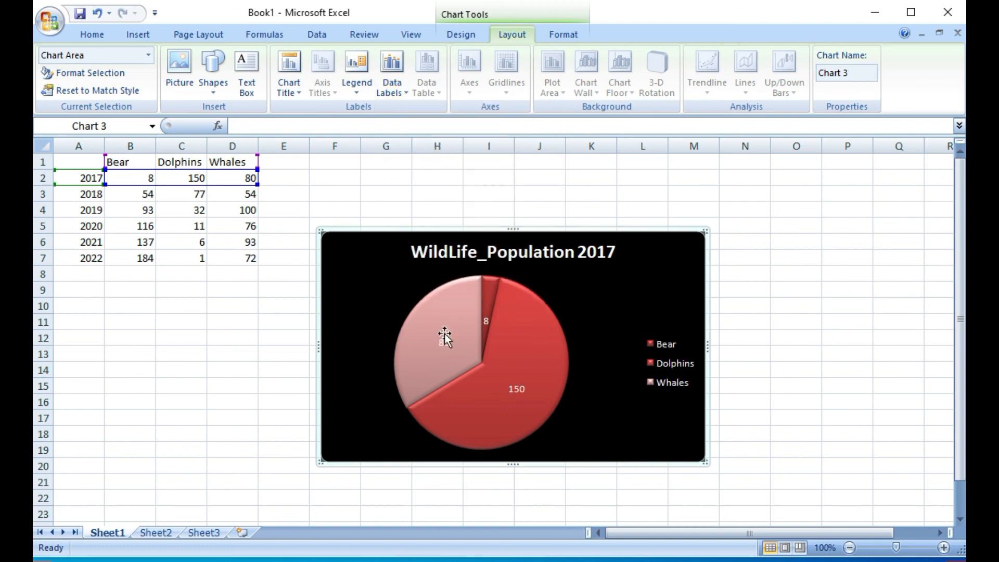